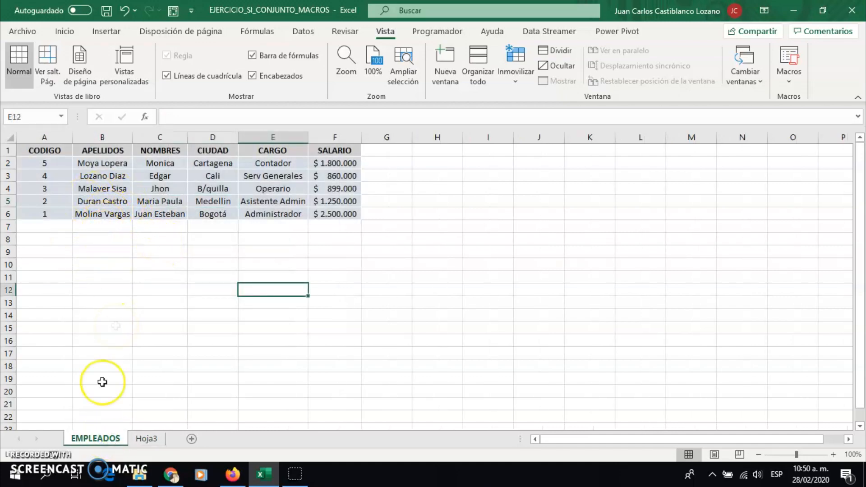
- Review the employee form on Hoja3, including the empty cells C12 and D12 below it, and the EMPLEADOS table
click(148, 439)
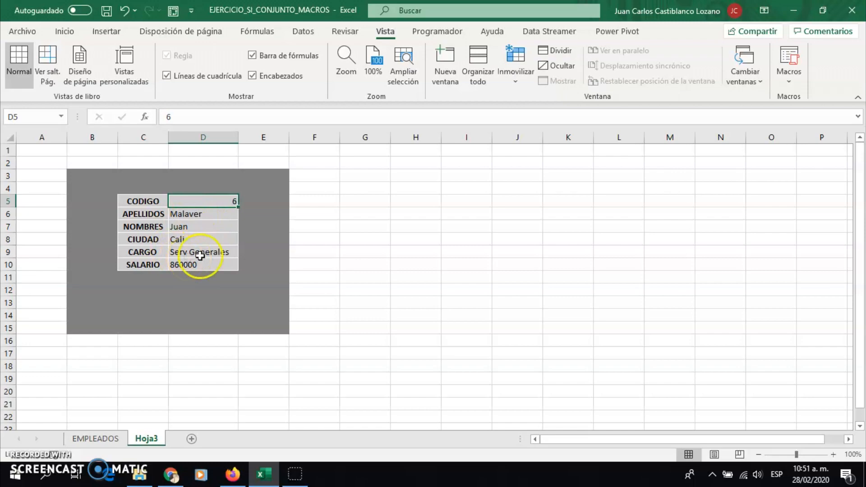
click(128, 295)
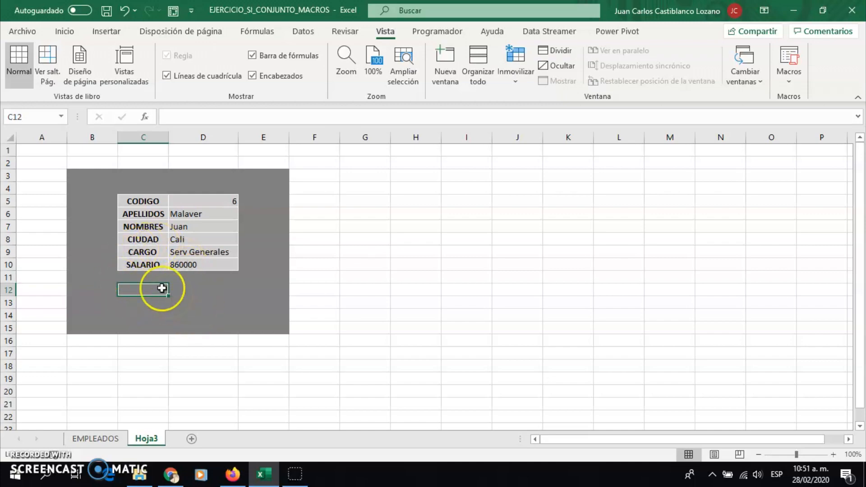
click(104, 440)
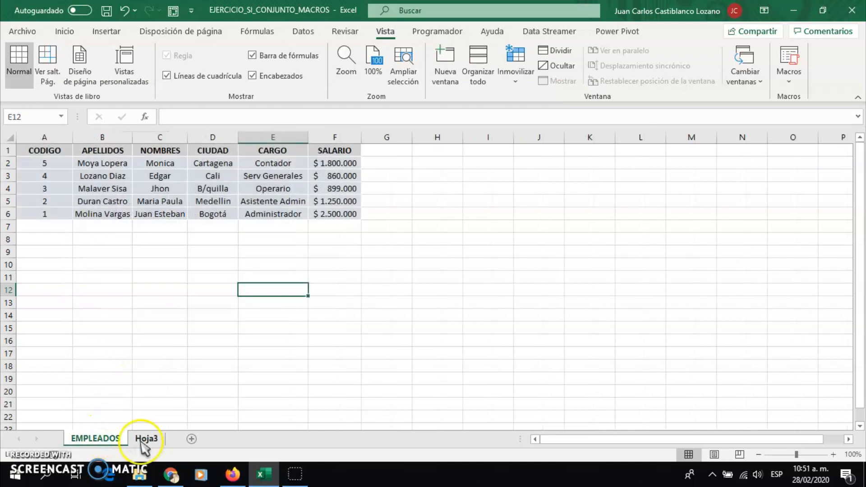
click(146, 439)
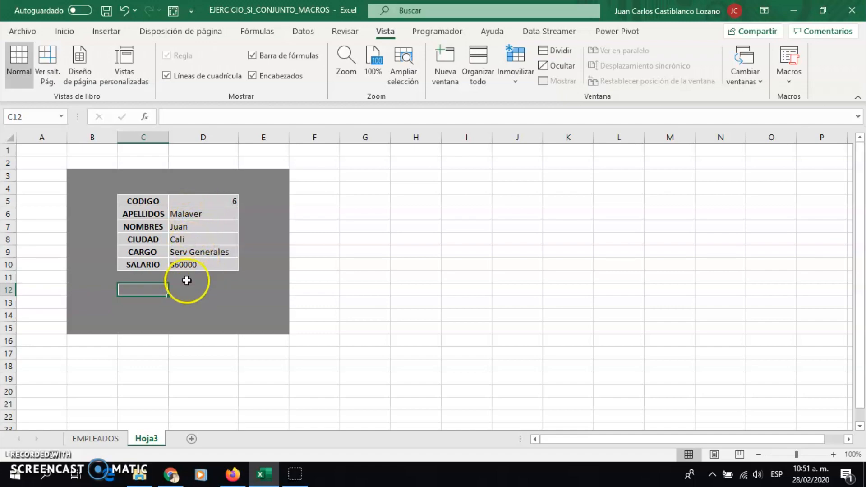
click(207, 297)
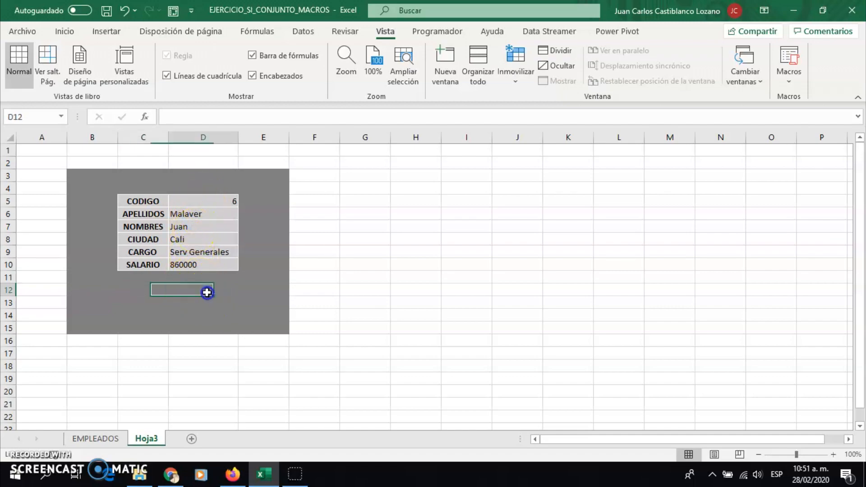
click(144, 290)
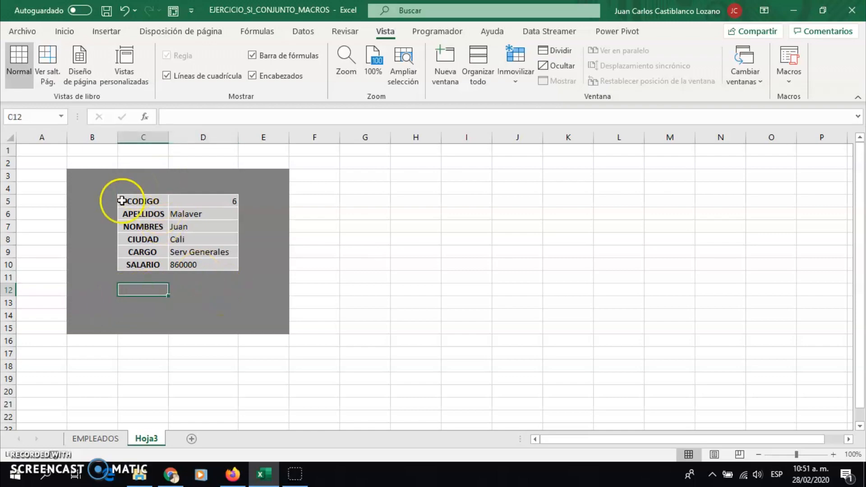
click(208, 291)
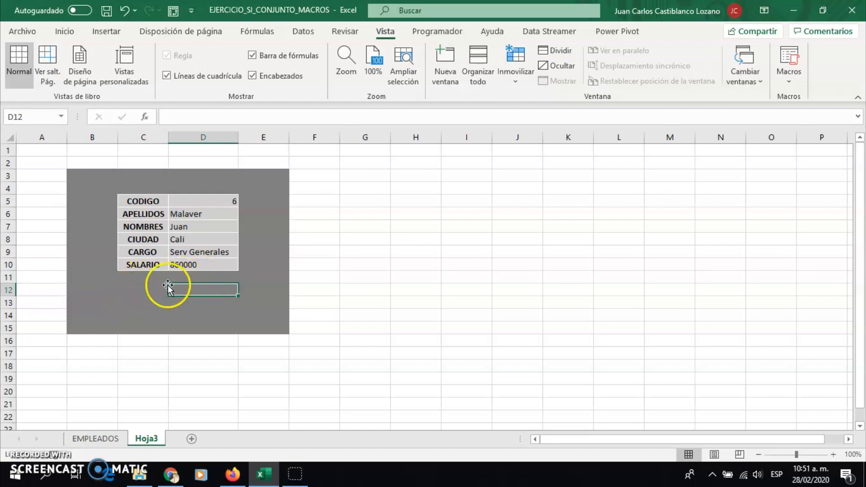
click(140, 292)
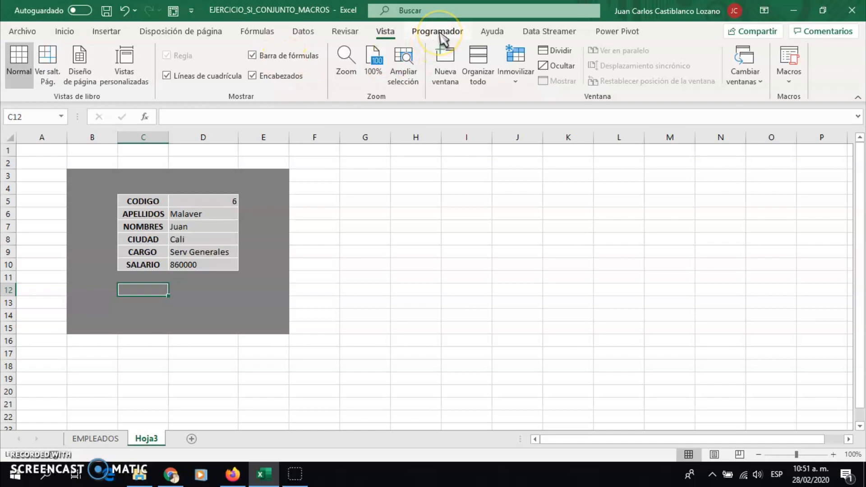
- Check whether Programador is enabled in the ribbon customization options, leaving the settings as they are
click(440, 32)
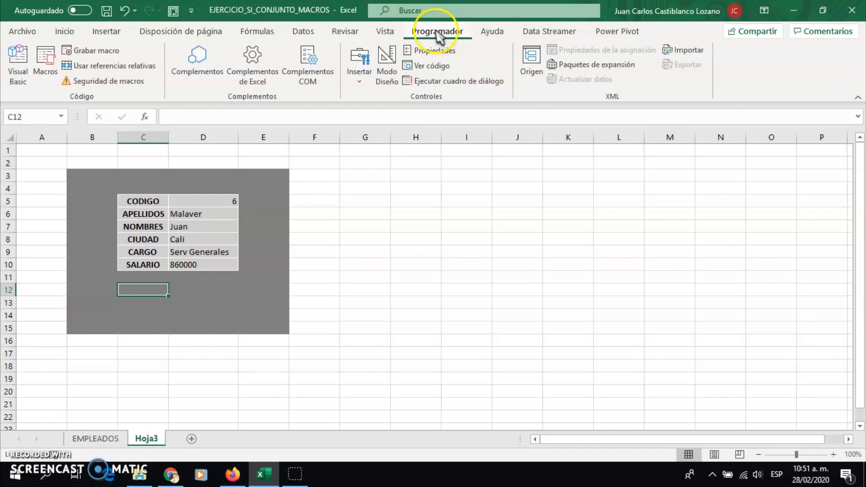
click(17, 32)
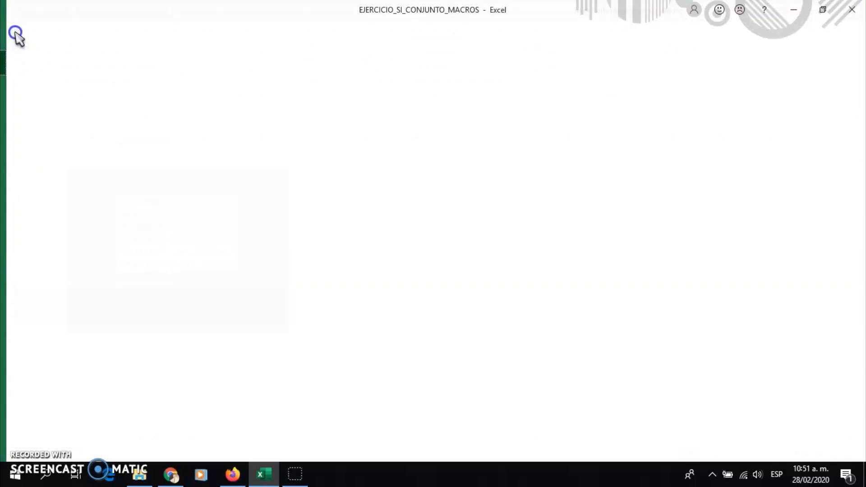
click(46, 439)
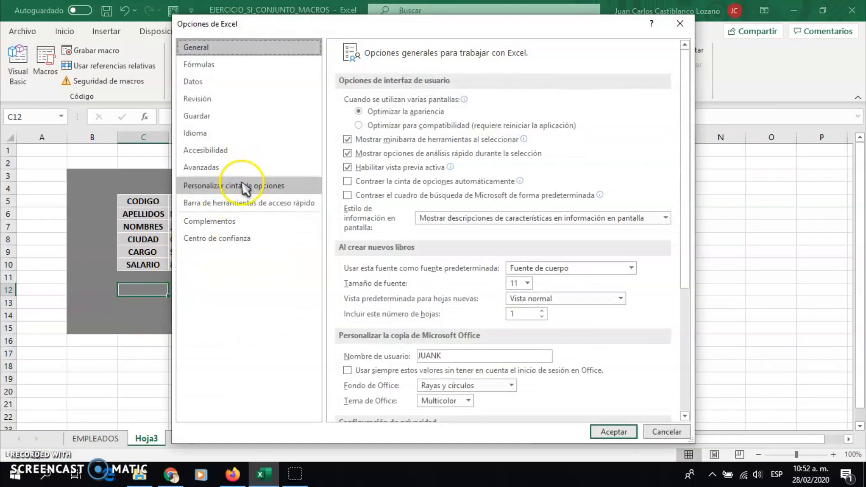
click(244, 186)
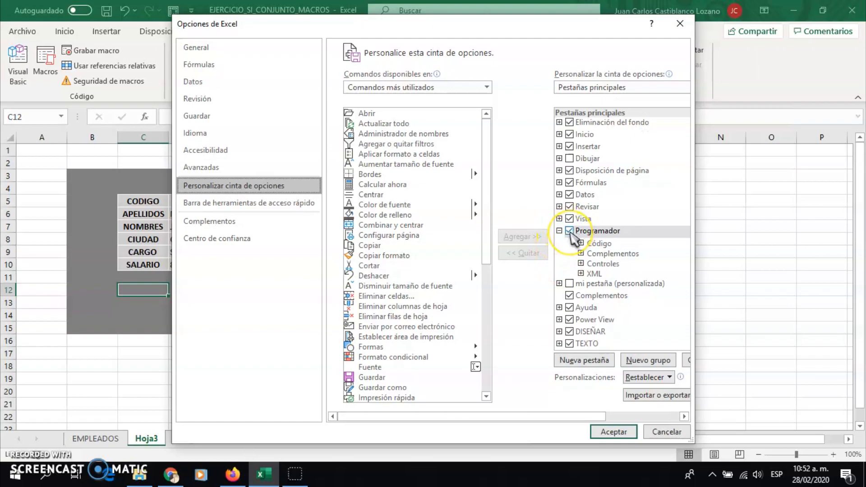
click(667, 434)
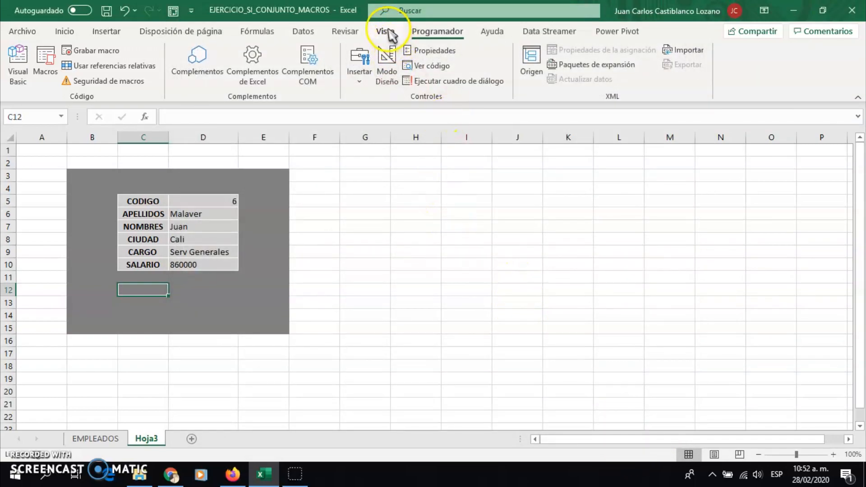
click(386, 30)
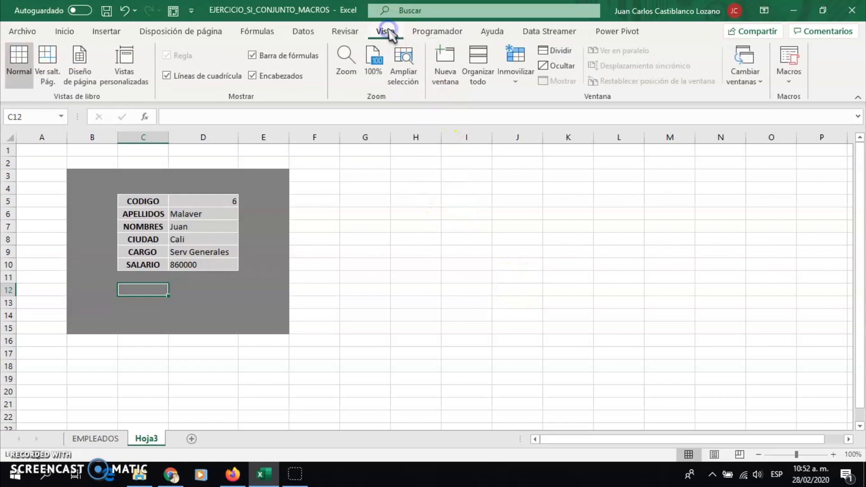
click(786, 84)
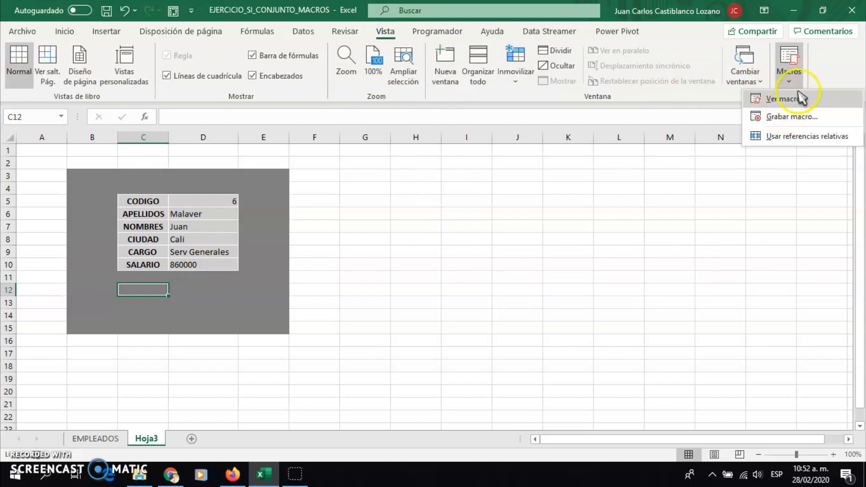
click(842, 82)
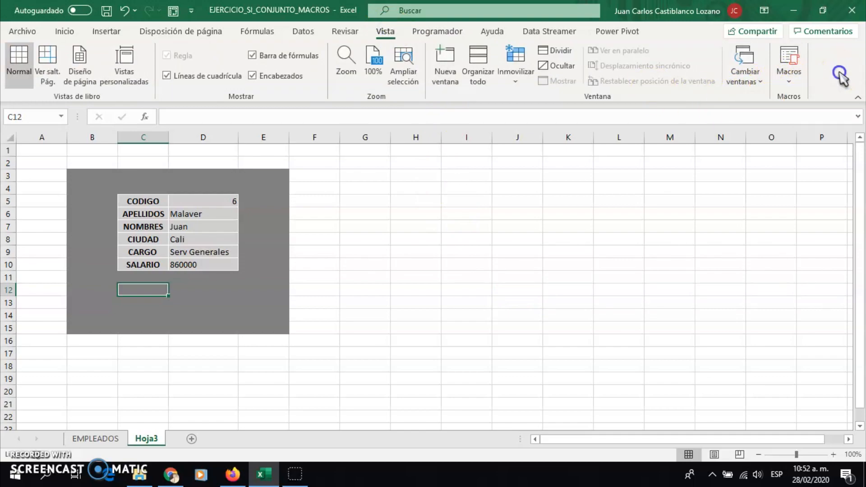
click(790, 82)
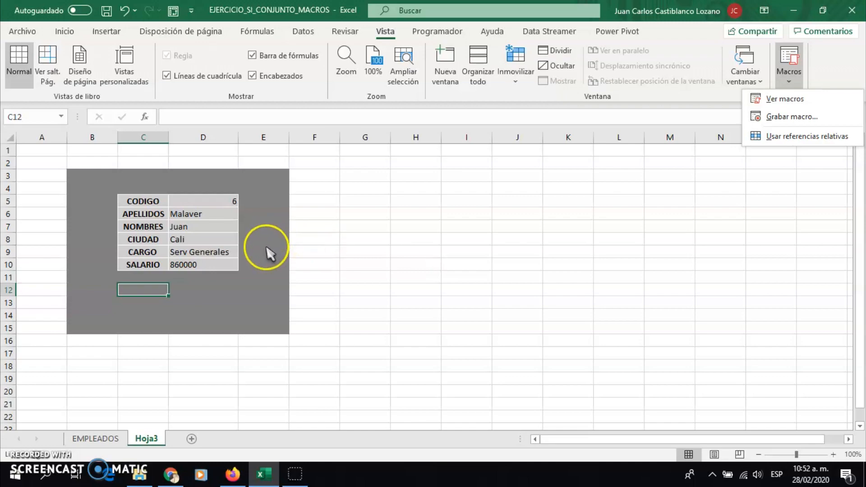
click(253, 269)
click(197, 286)
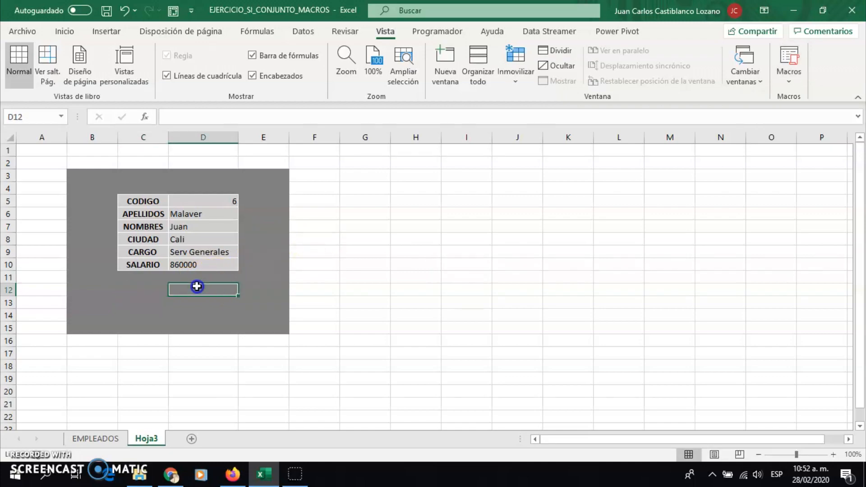
click(154, 291)
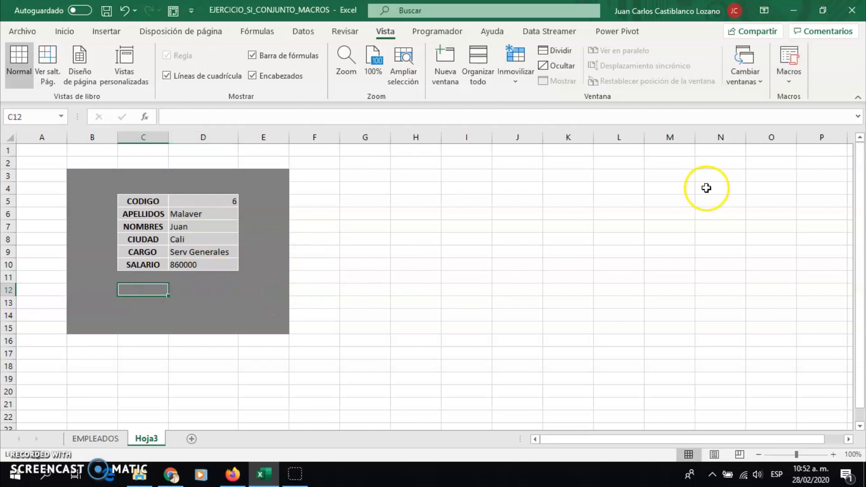
- Start recording a macro named enviar_form, stored in this workbook, with no shortcut key or description
click(787, 76)
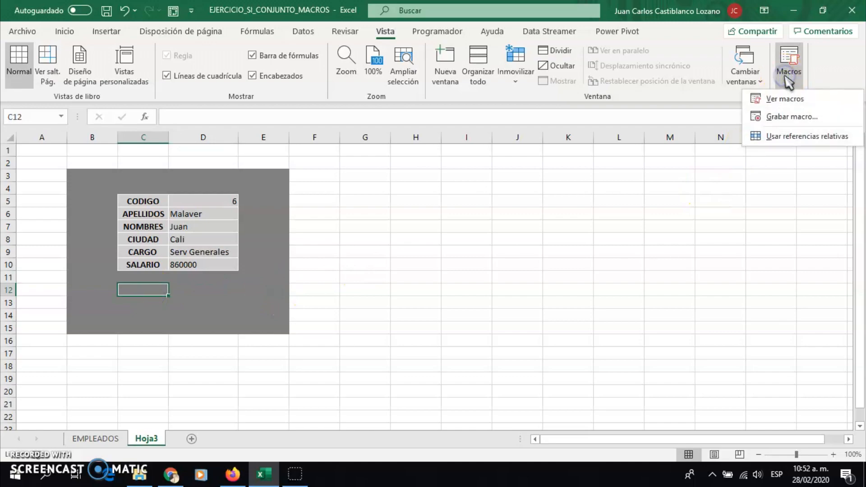
click(772, 117)
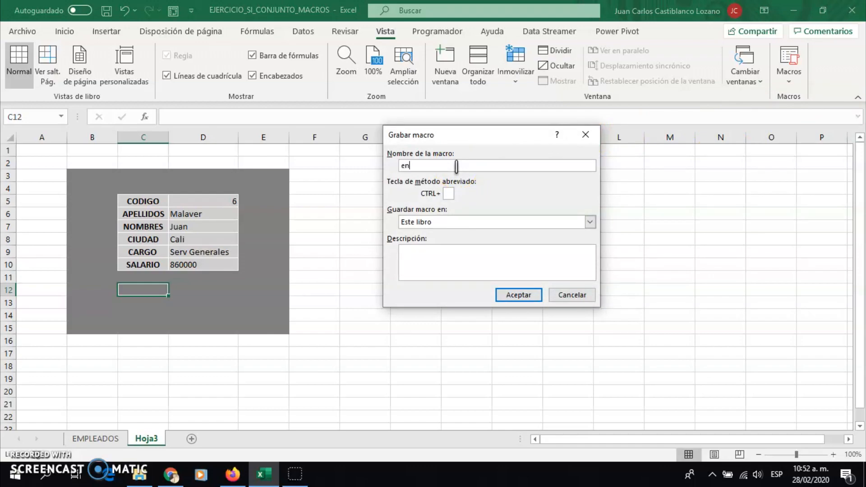
click(443, 166)
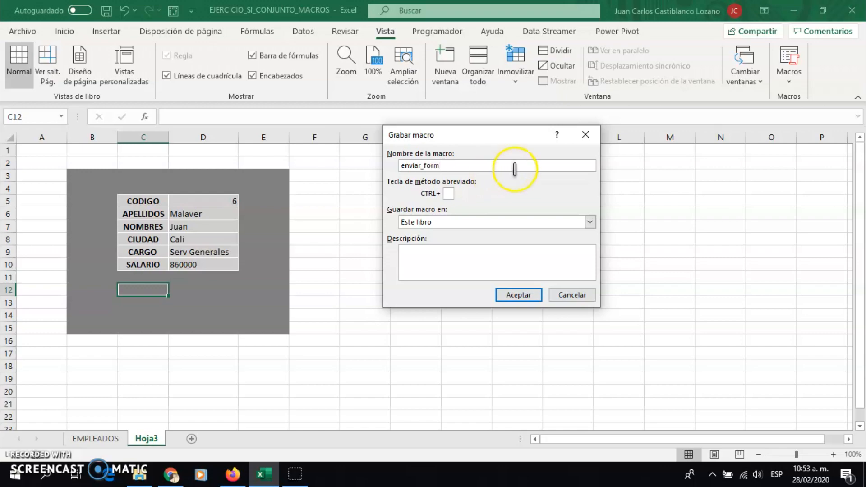
click(448, 194)
click(449, 195)
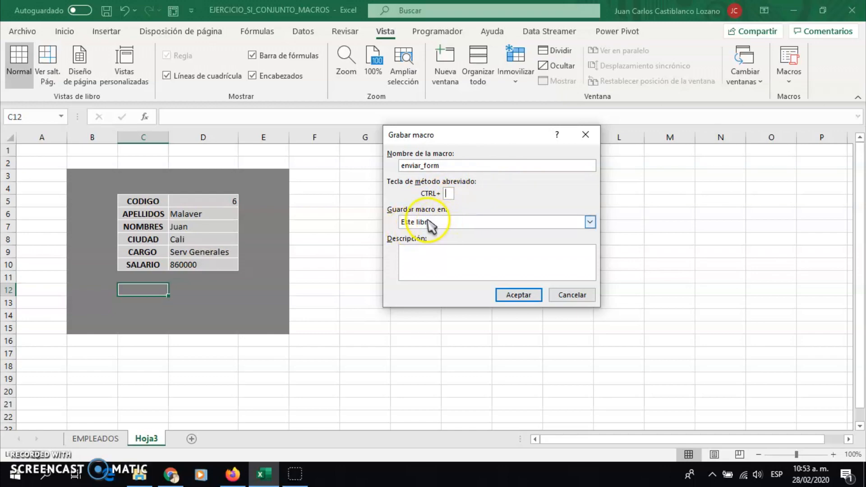
click(430, 252)
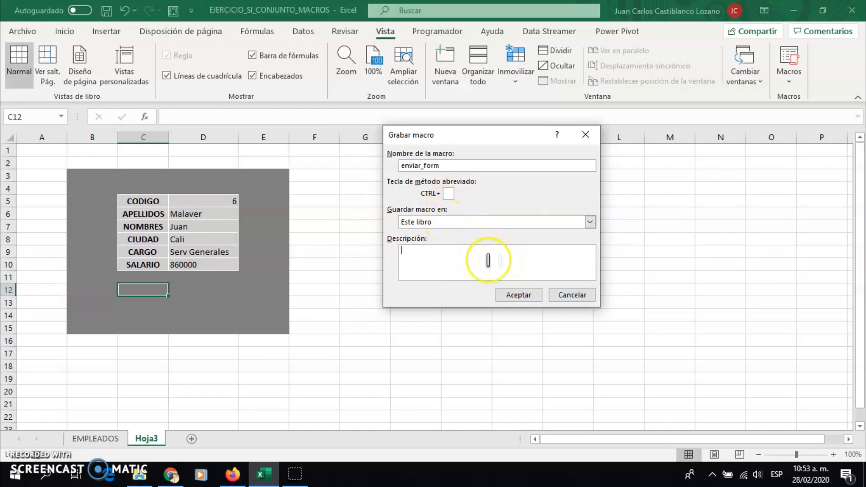
click(516, 296)
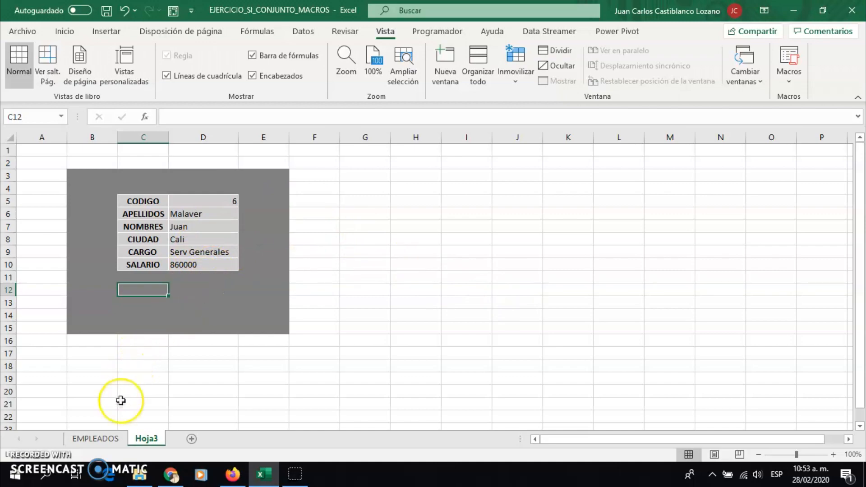
- Insert a blank row above the first employee record on the EMPLEADOS sheet and select cell A2
click(113, 438)
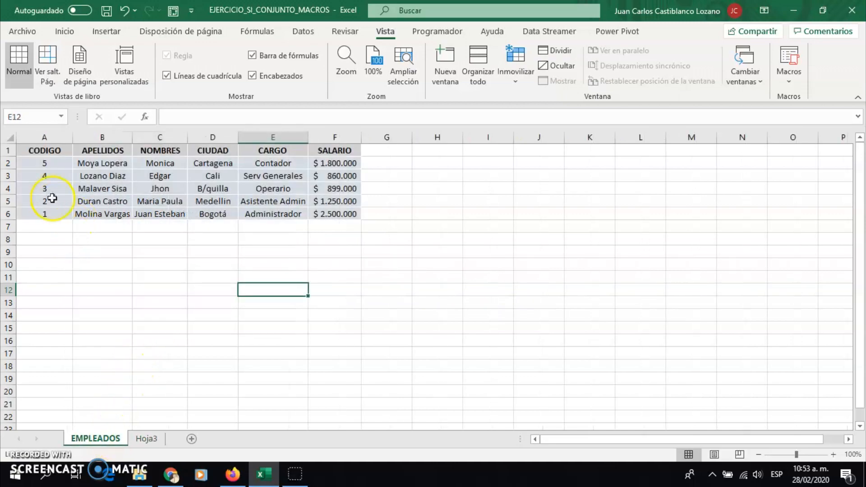
click(9, 162)
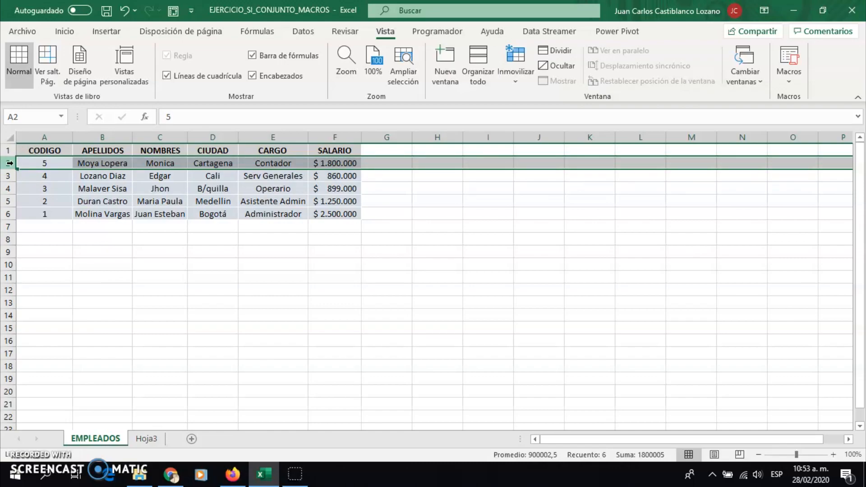
key(ctrl+plus)
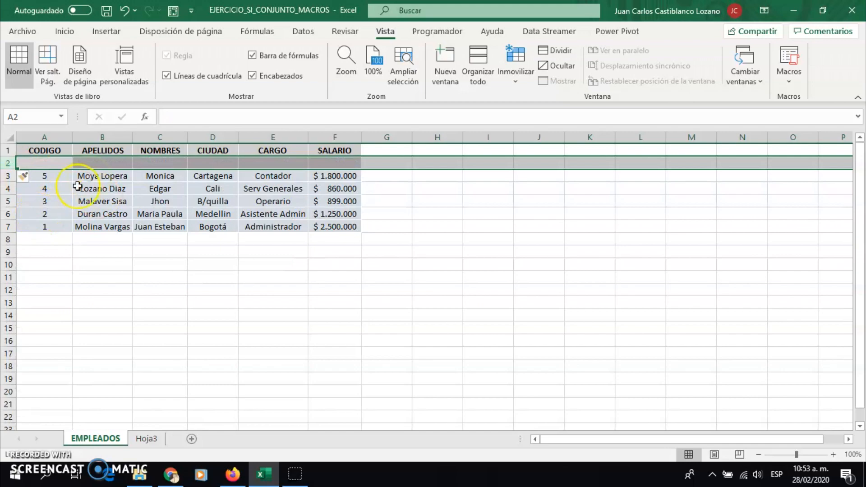
click(62, 164)
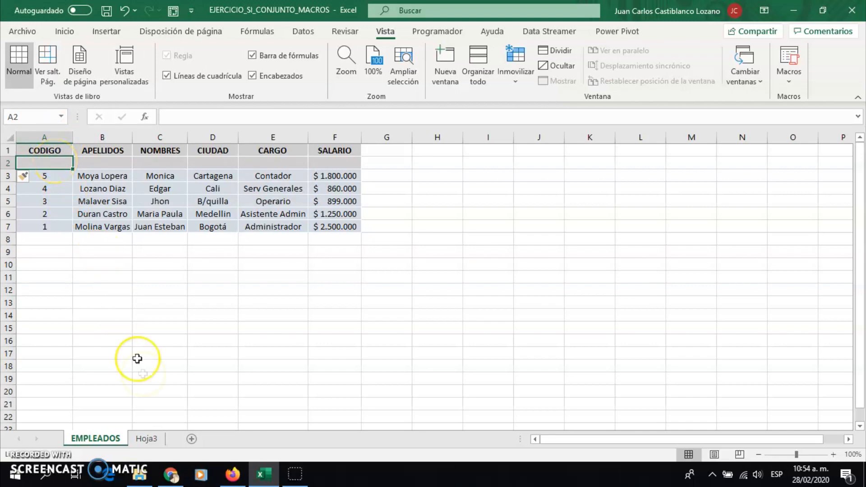
- Copy the form values D5:D10 from Hoja3 and paste them transposed into row 2 of EMPLEADOS, starting at A2
click(147, 440)
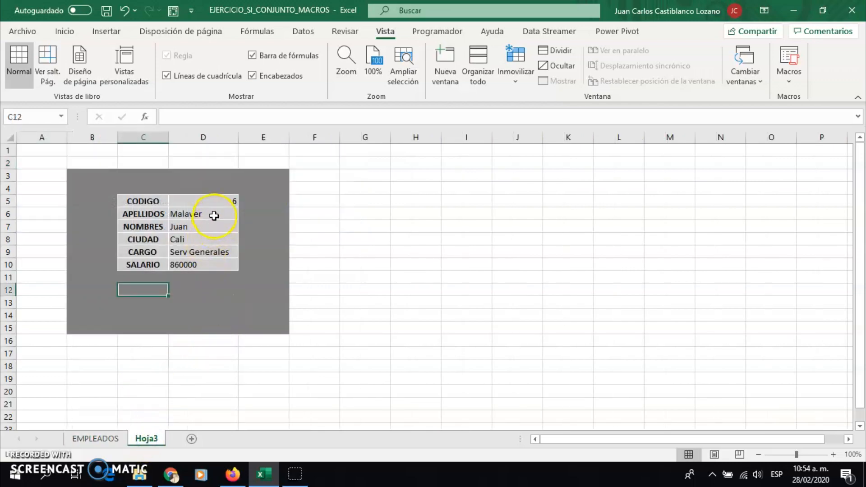
drag(212, 201, 212, 265)
key(ctrl+c)
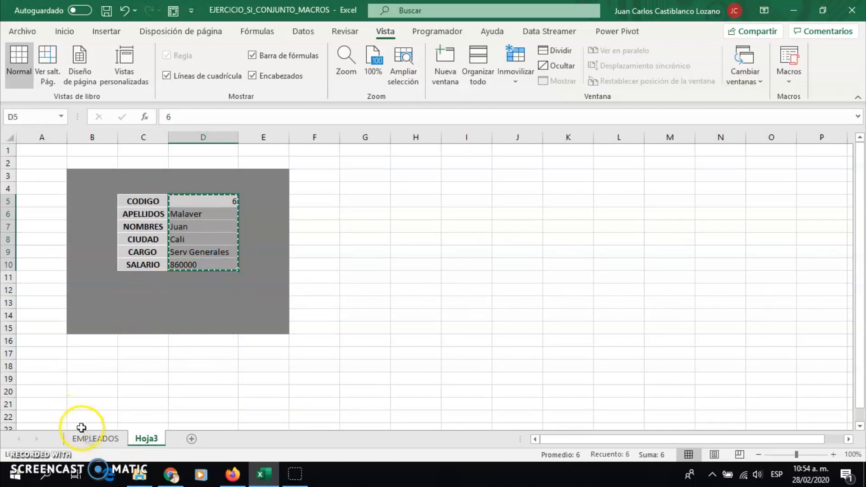
click(95, 438)
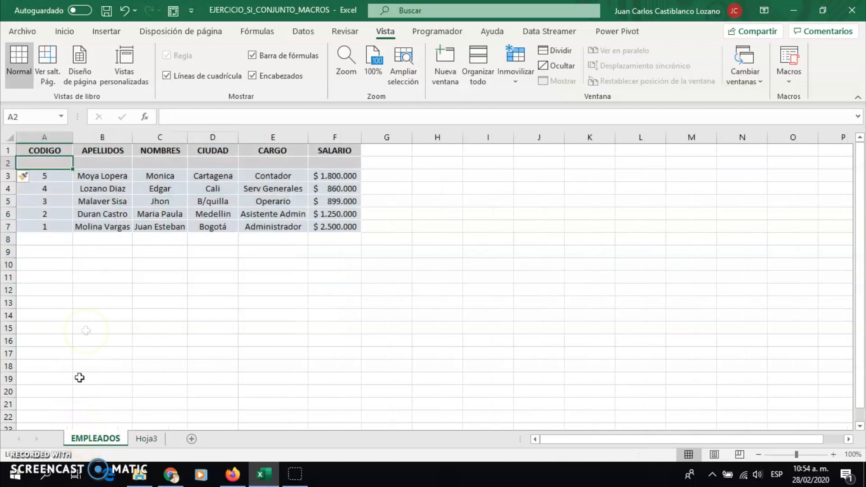
right_click(43, 163)
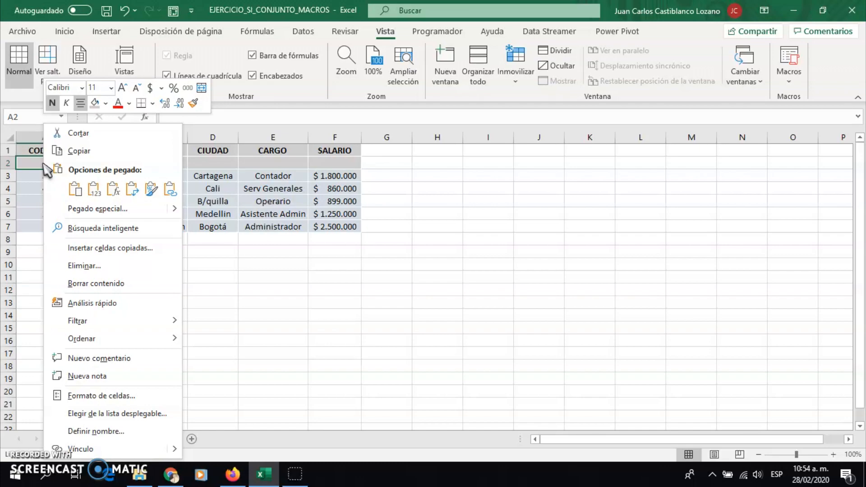
click(131, 195)
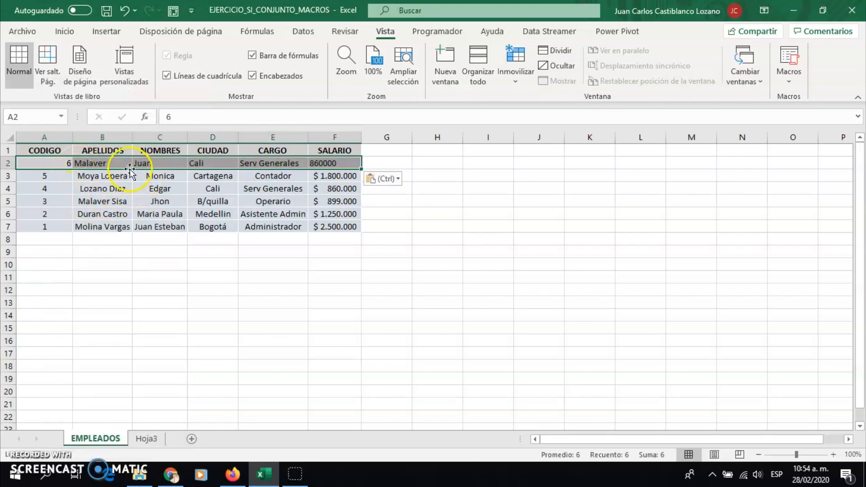
click(325, 161)
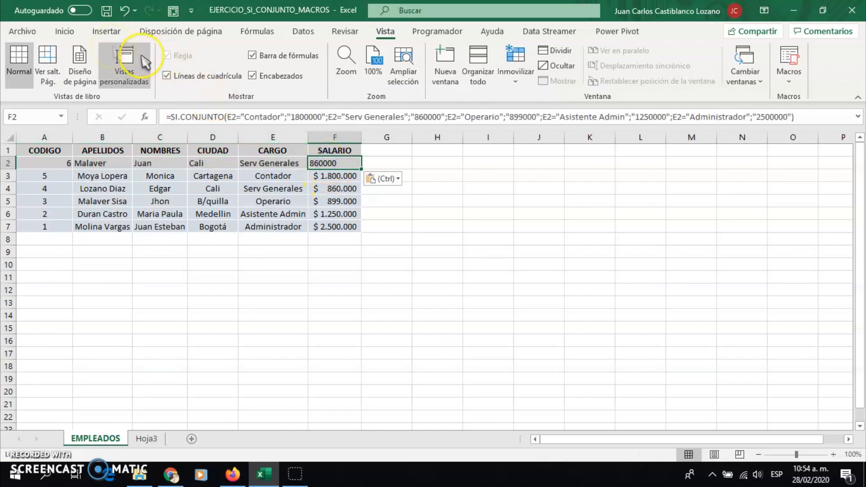
- Apply the accounting number format to salary cell F2 on the EMPLEADOS sheet
click(69, 30)
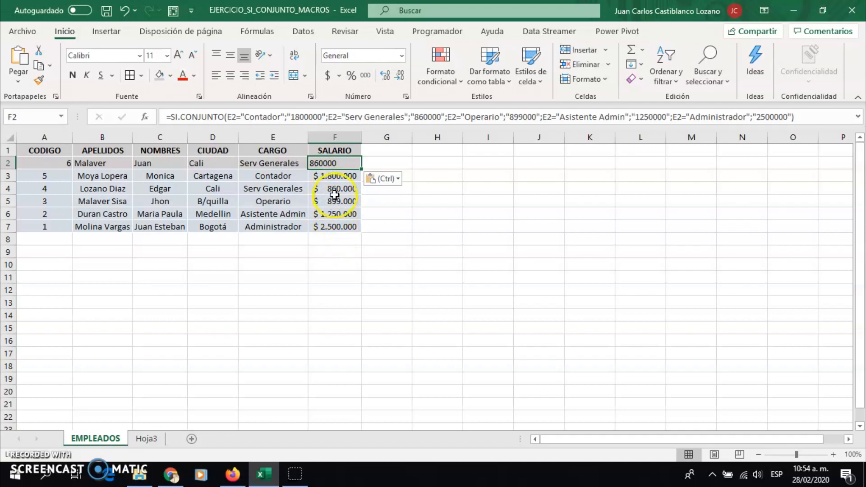
click(328, 77)
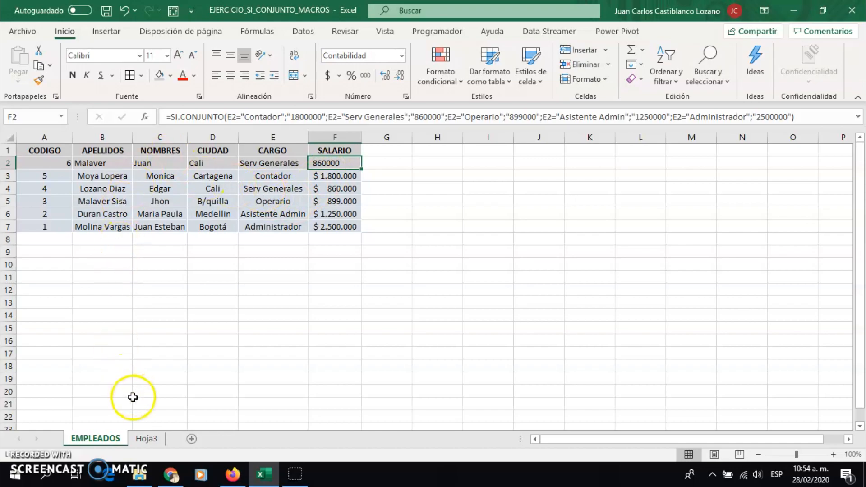
- Return to Hoja3, select the CODIGO value cell D5 and stop recording the macro
click(147, 440)
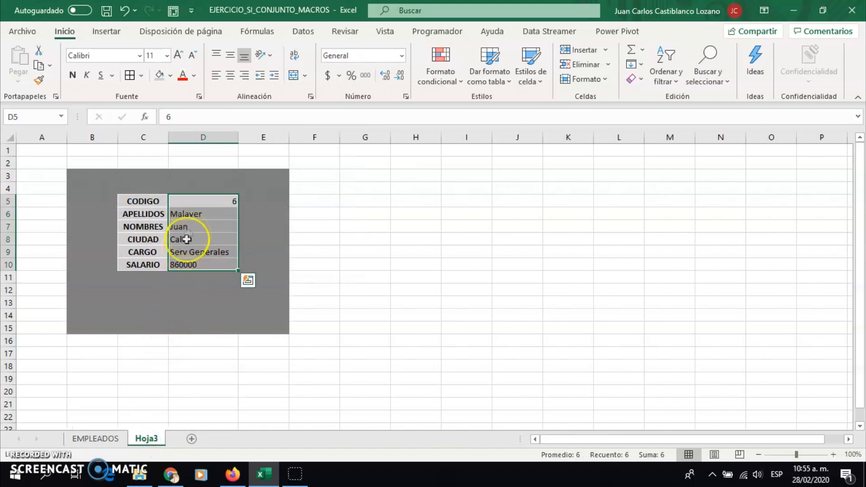
click(195, 201)
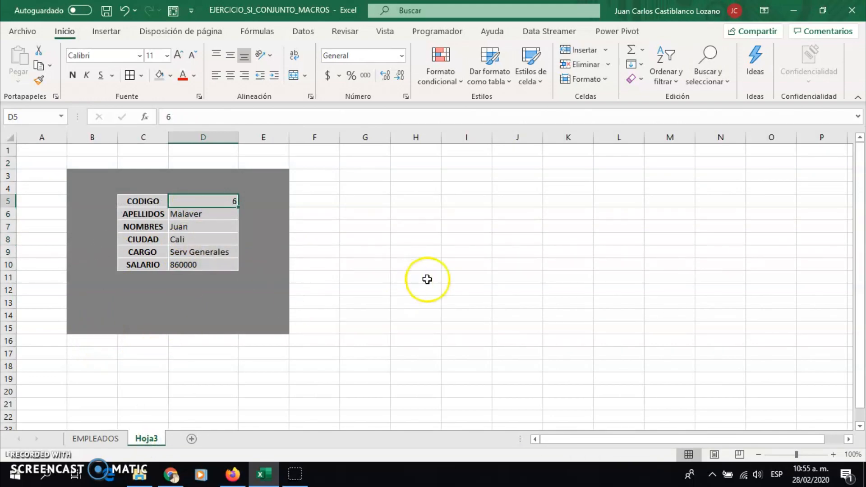
click(41, 455)
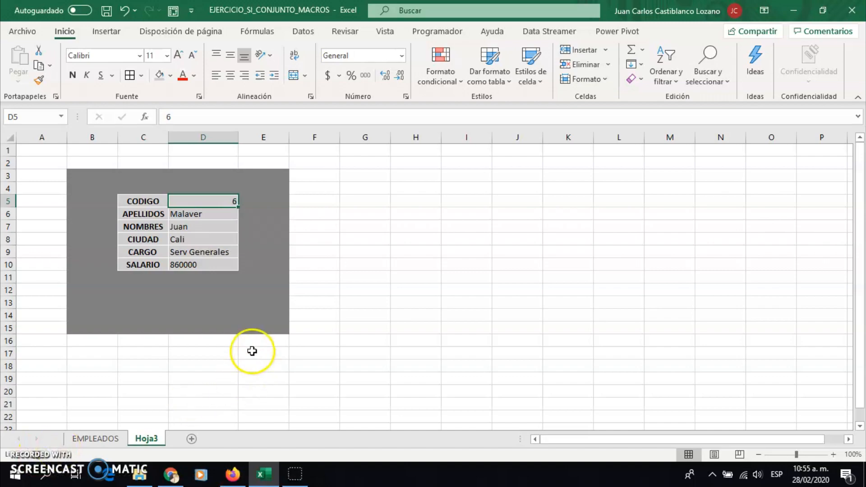
click(343, 264)
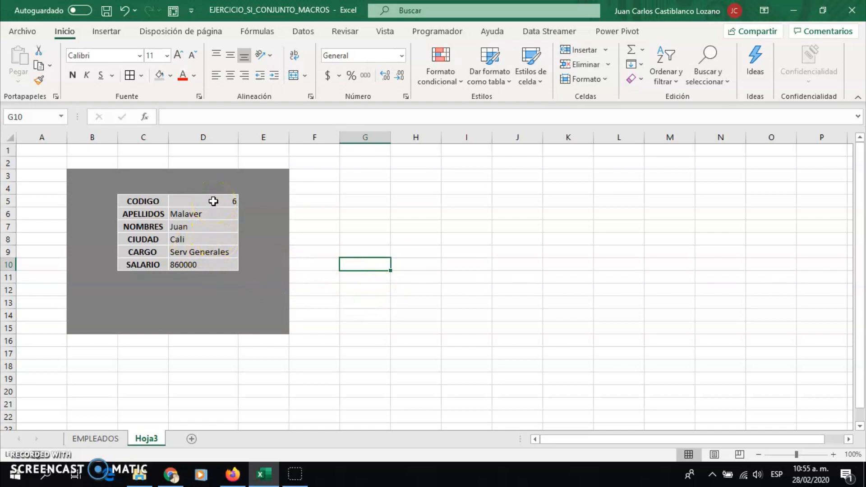
drag(214, 201, 211, 250)
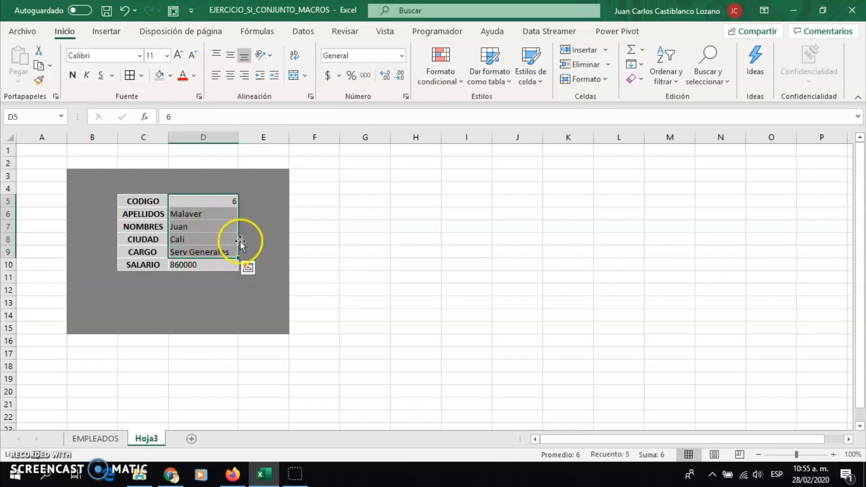
click(292, 238)
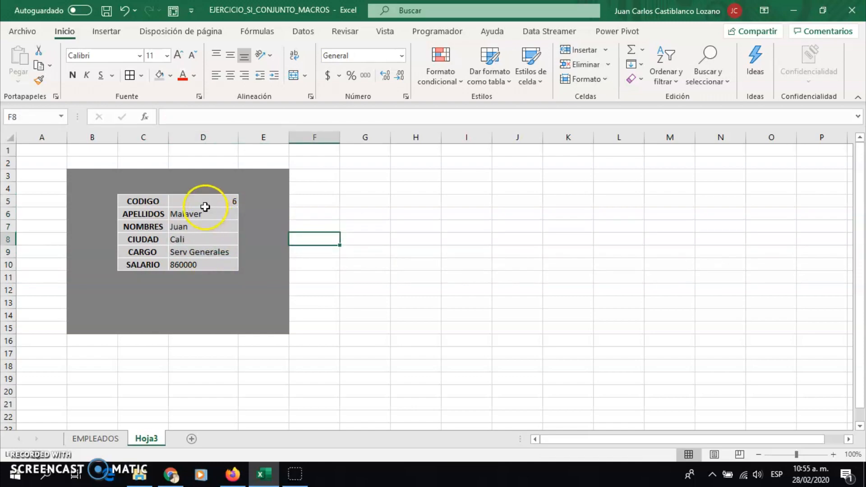
- Start recording a macro named borra_datos, stored in this workbook, with no shortcut key or description
click(437, 31)
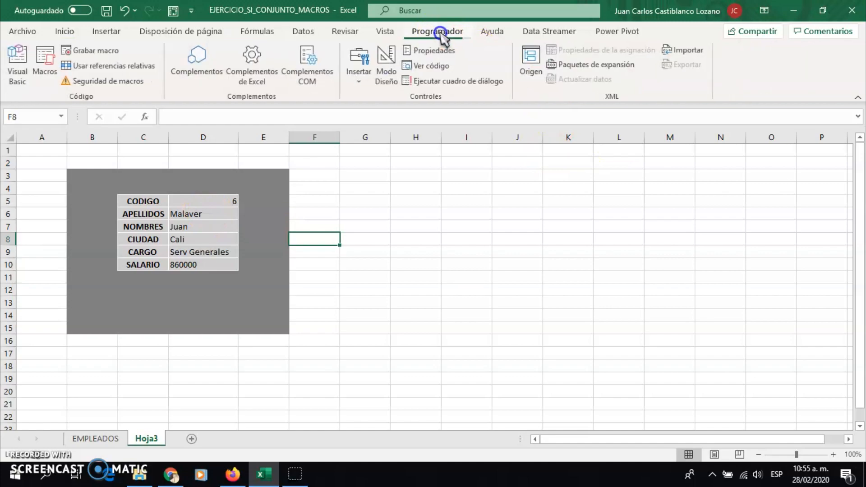
click(122, 52)
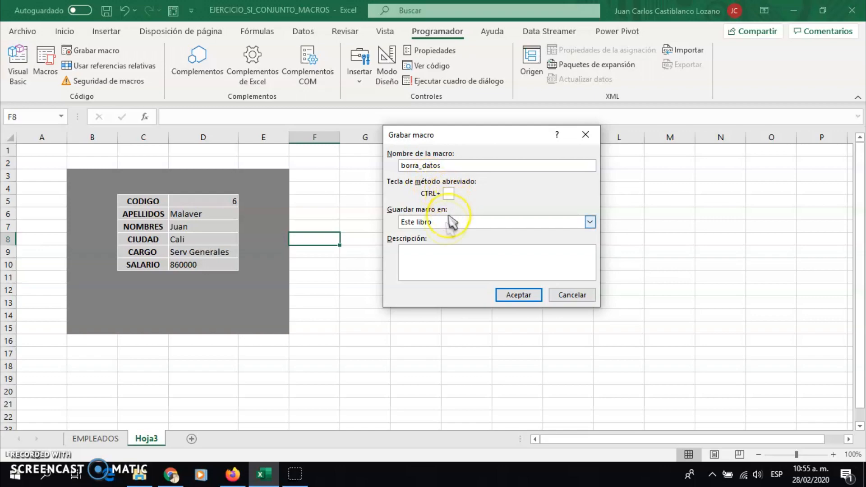
click(506, 296)
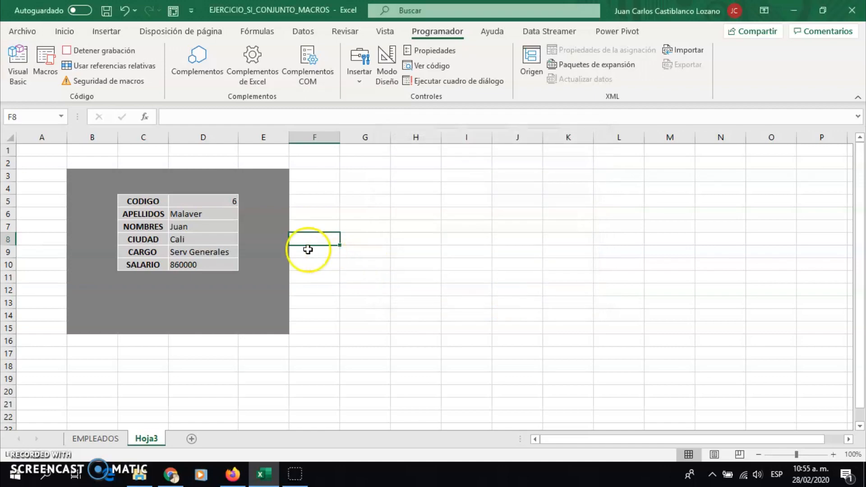
- Clear the form entries in D5:D9 on Hoja3, keeping the SALARIO formula, and stop recording the macro
click(206, 202)
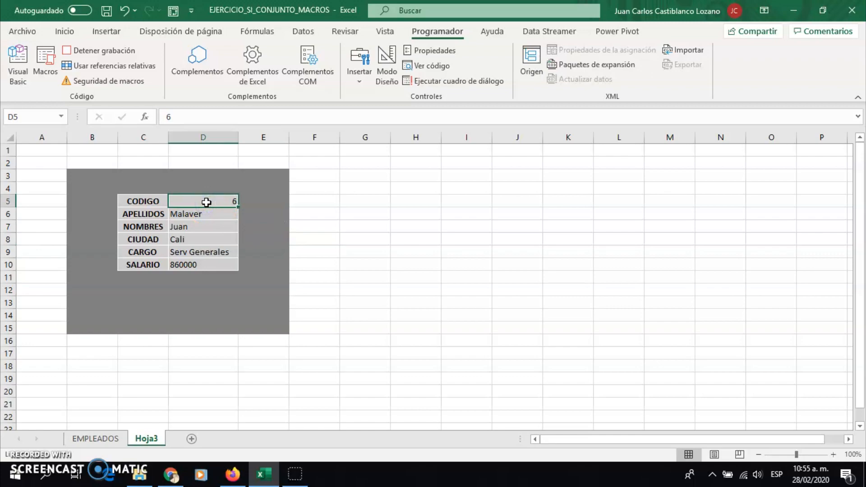
drag(206, 211, 203, 248)
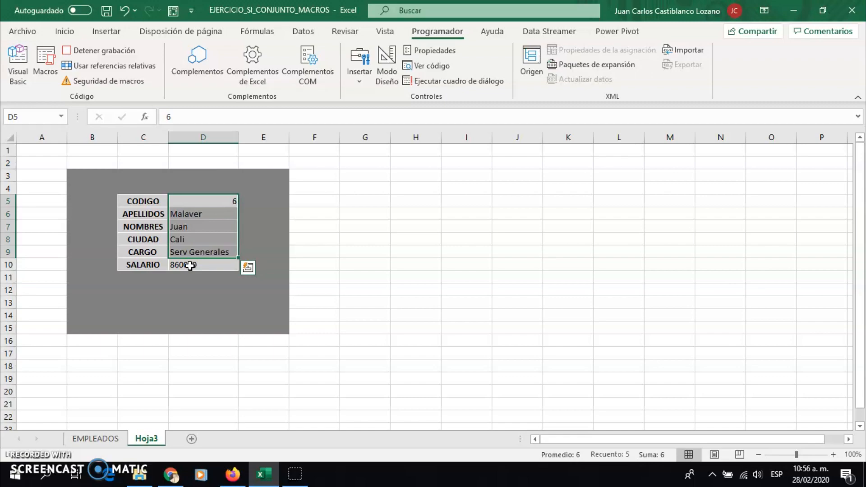
key(Delete)
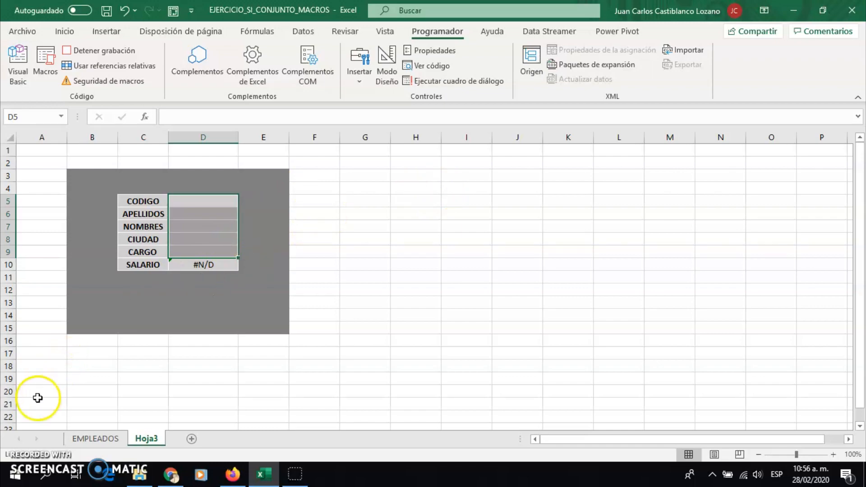
click(39, 457)
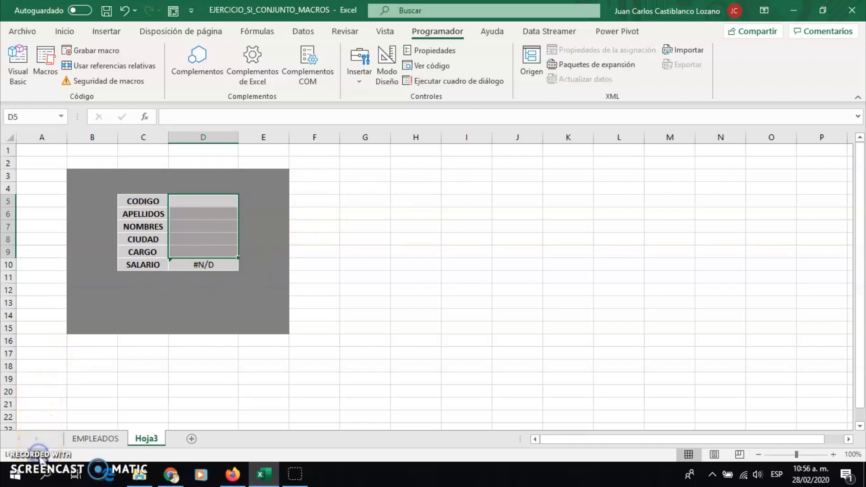
click(369, 286)
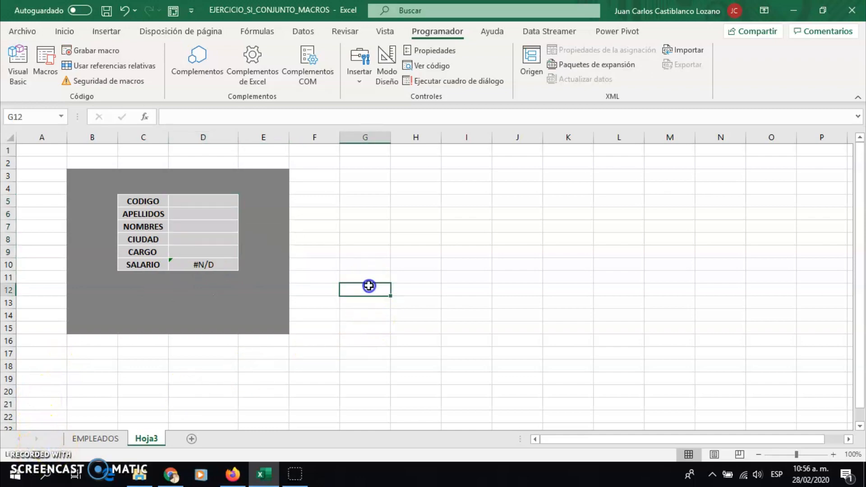
- Draw a rounded rectangle about 2.62 cm wide and 0.95 cm high below the form, in the gray area around B12:C14
click(201, 288)
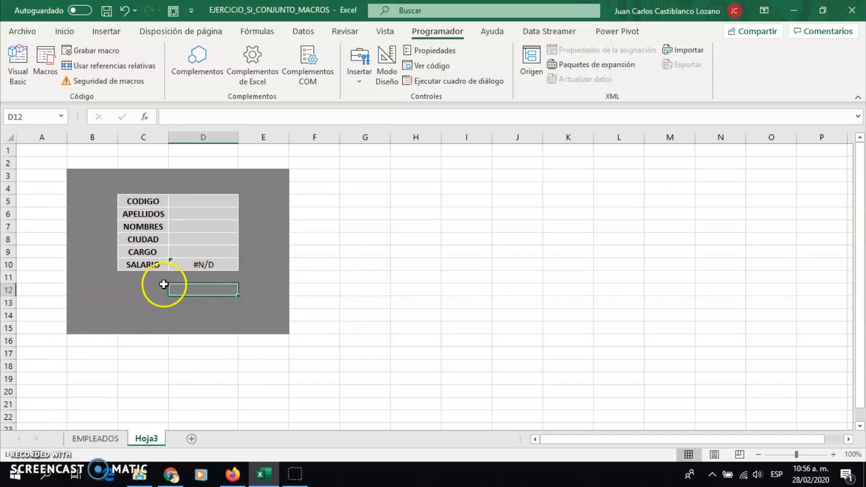
click(128, 299)
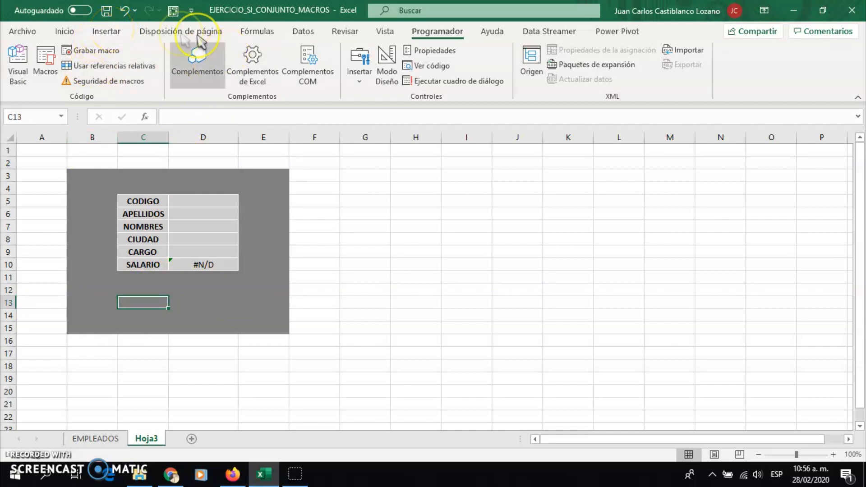
click(117, 33)
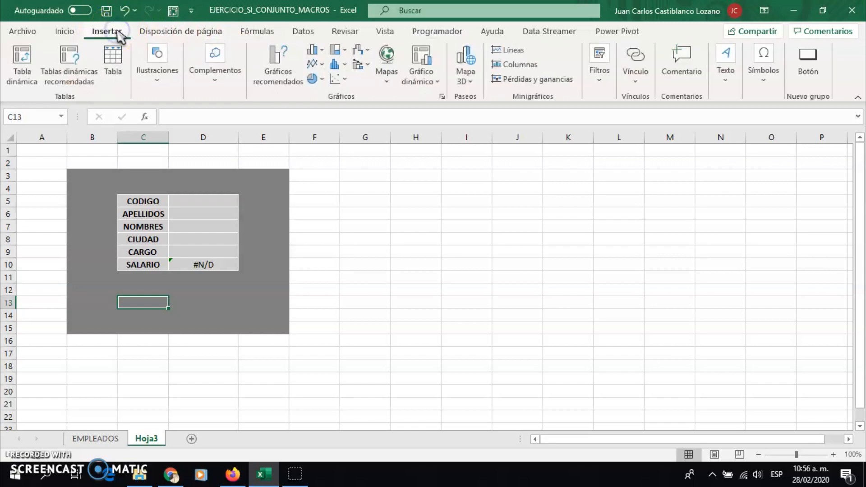
click(163, 81)
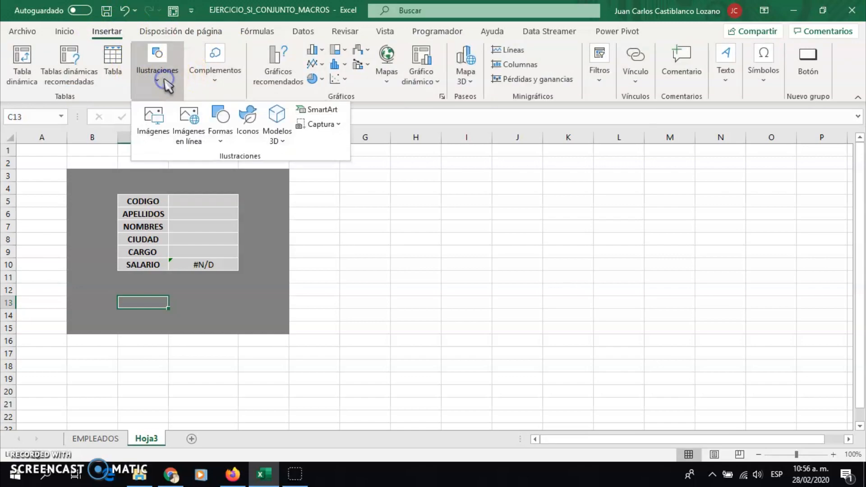
click(222, 131)
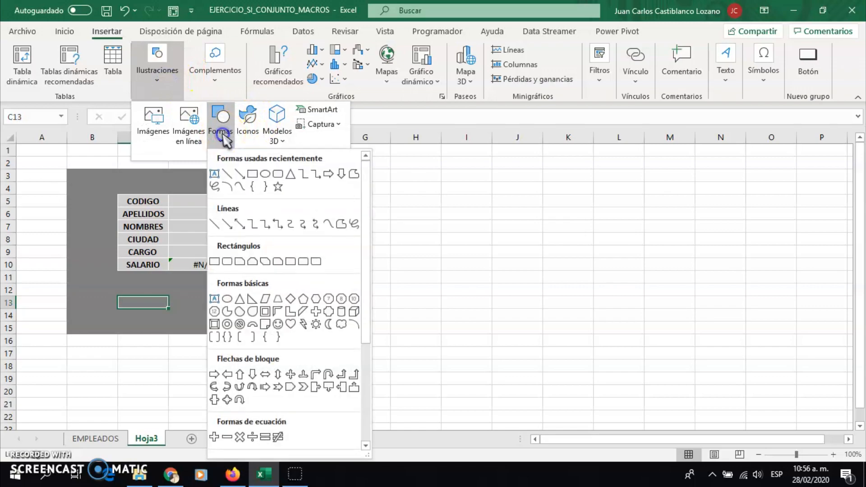
click(277, 174)
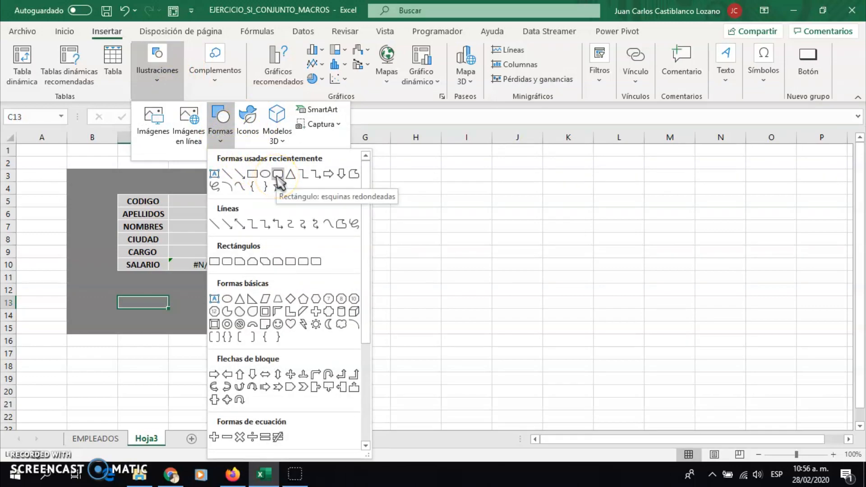
click(278, 174)
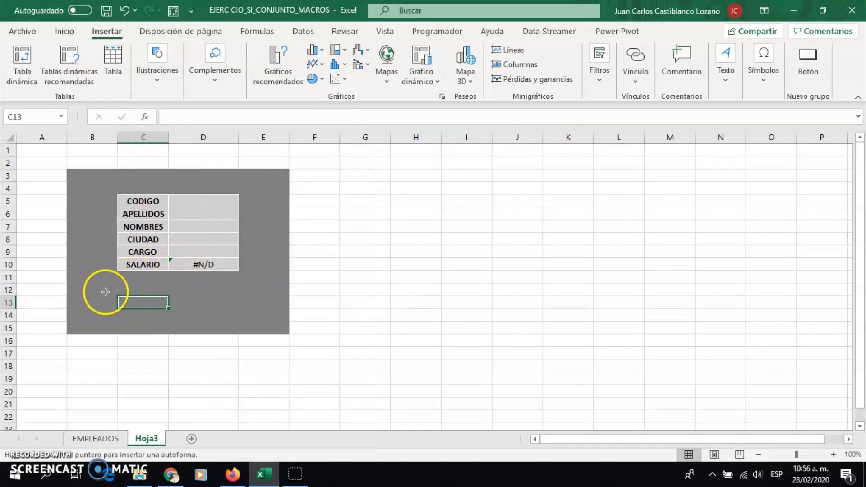
drag(107, 289, 141, 301)
- Apply the first bevel effect in the gallery to the rounded rectangle
click(324, 78)
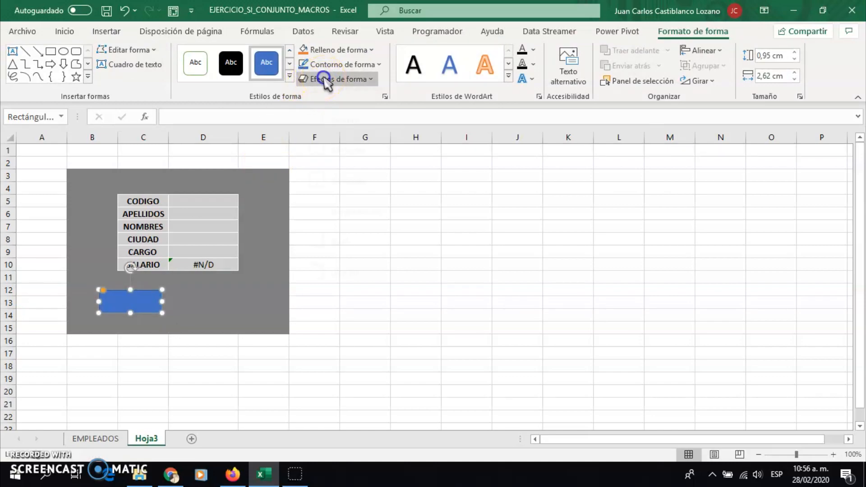
mouse_move(359, 265)
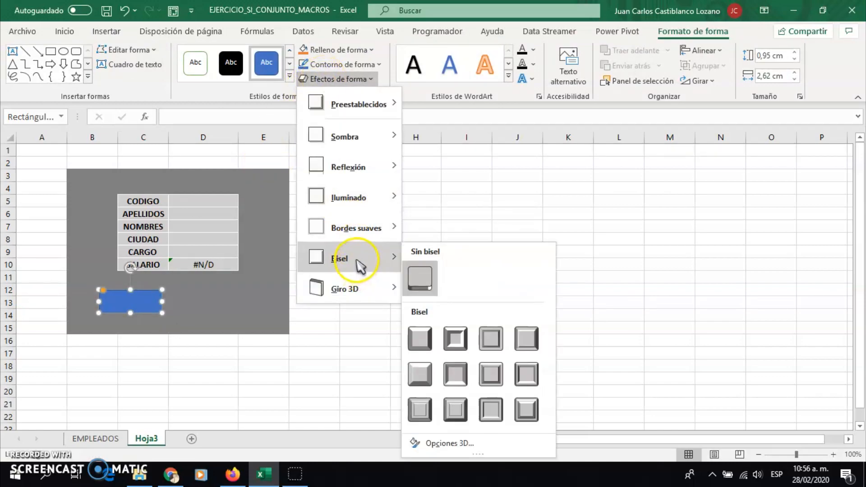
click(417, 336)
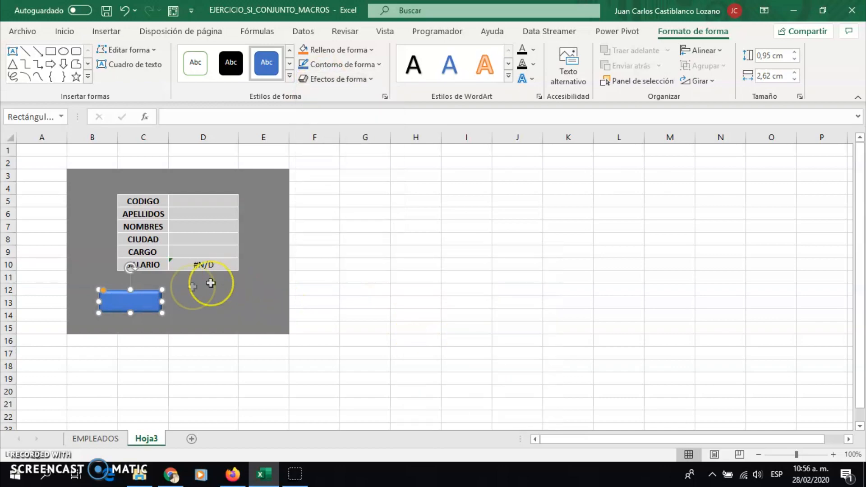
- Add the text Enviar to the rounded rectangle and deselect the shape
right_click(131, 303)
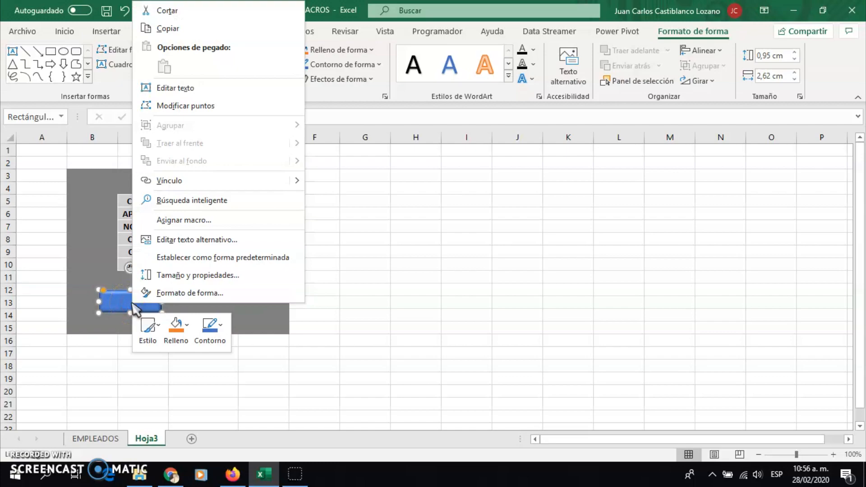
click(121, 302)
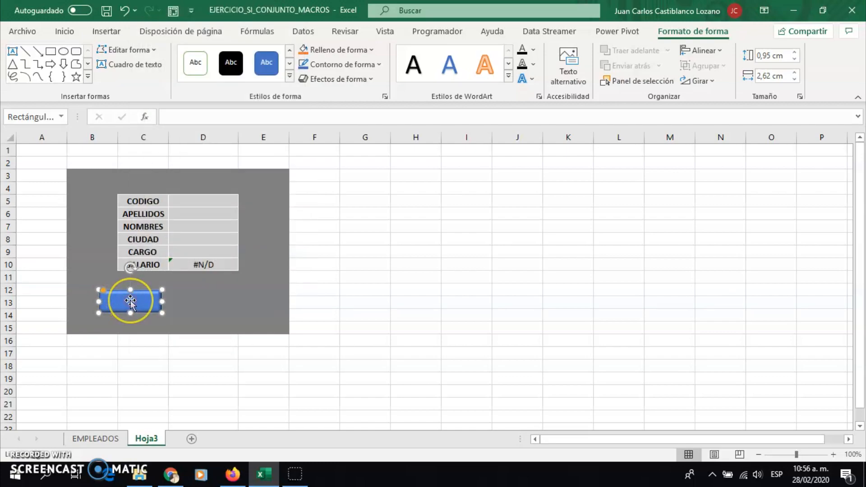
right_click(130, 300)
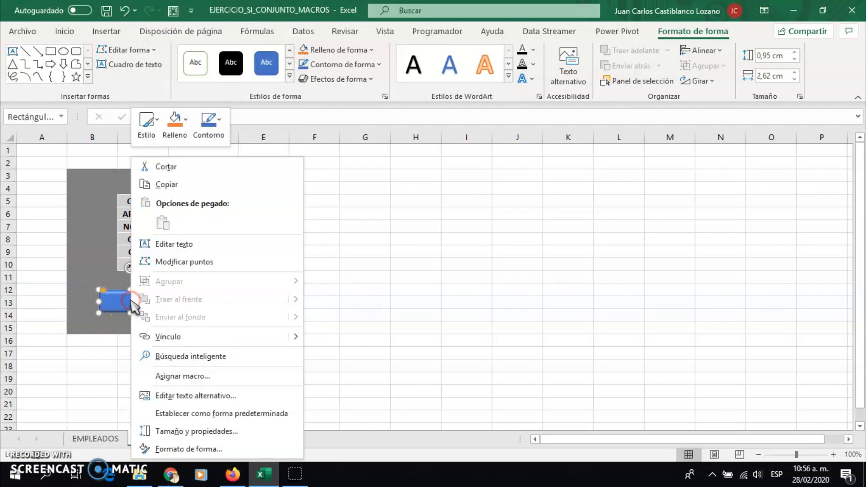
click(168, 244)
click(157, 296)
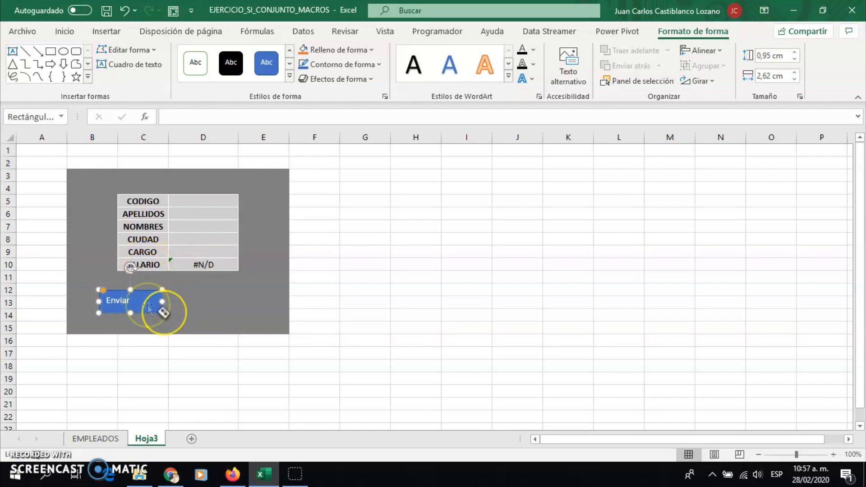
click(254, 311)
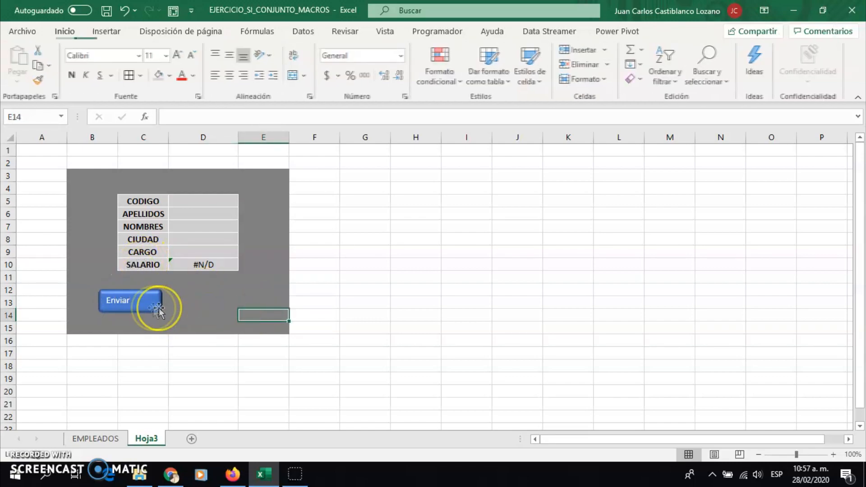
- Assign the enviar_form macro to the Enviar rounded rectangle and deselect the shape
click(145, 304)
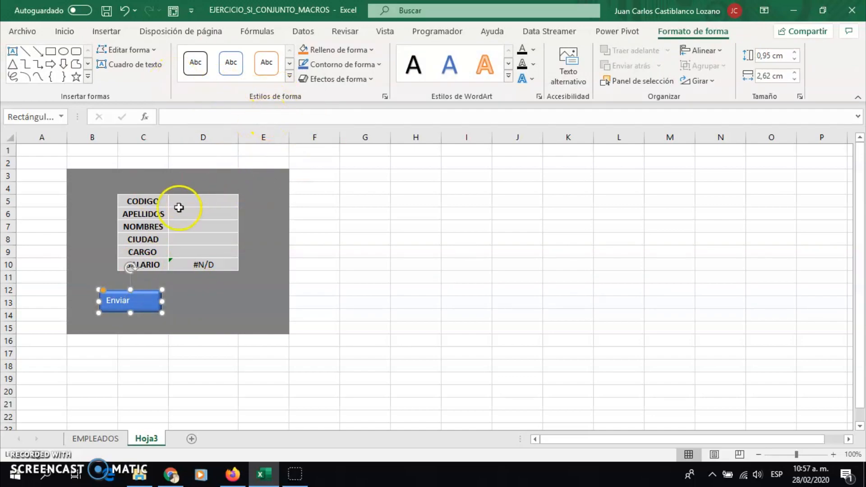
click(199, 301)
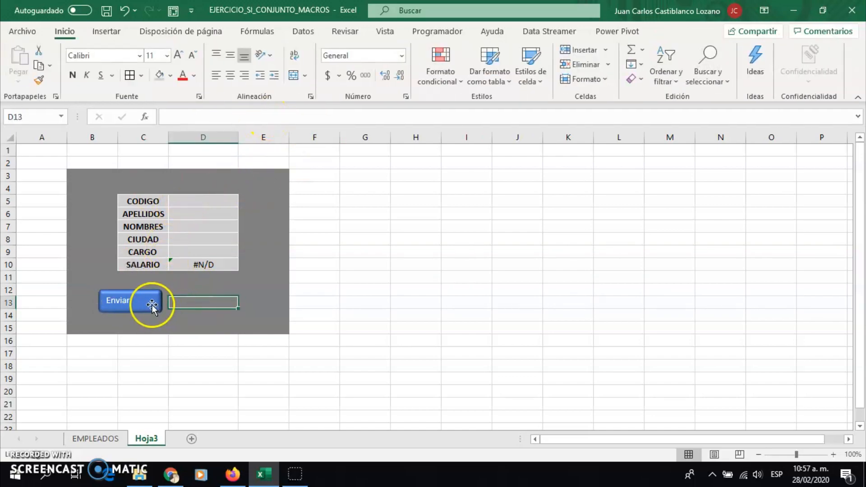
click(152, 304)
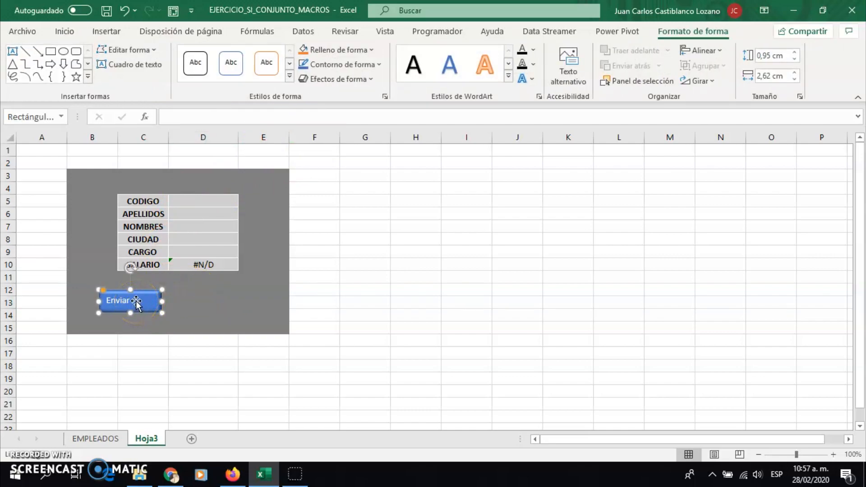
right_click(136, 301)
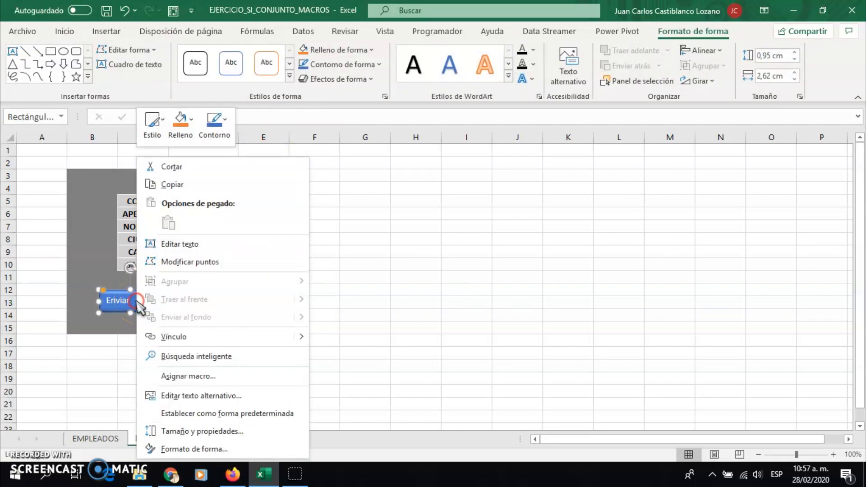
click(201, 376)
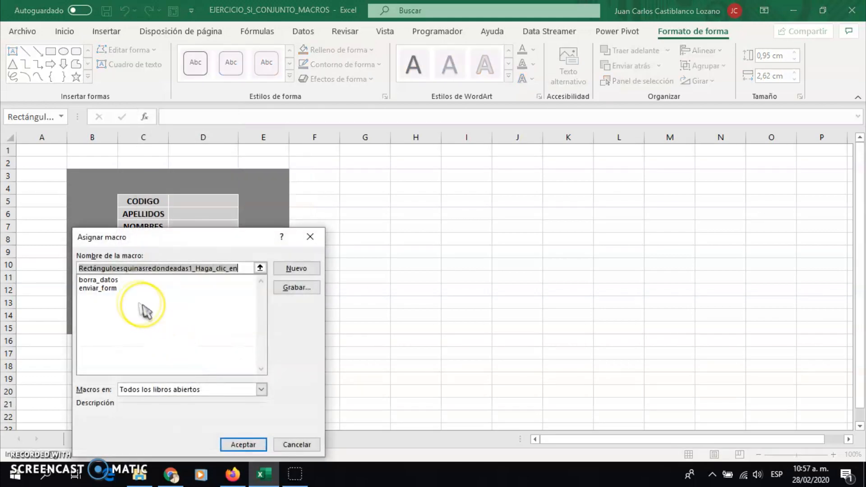
click(96, 290)
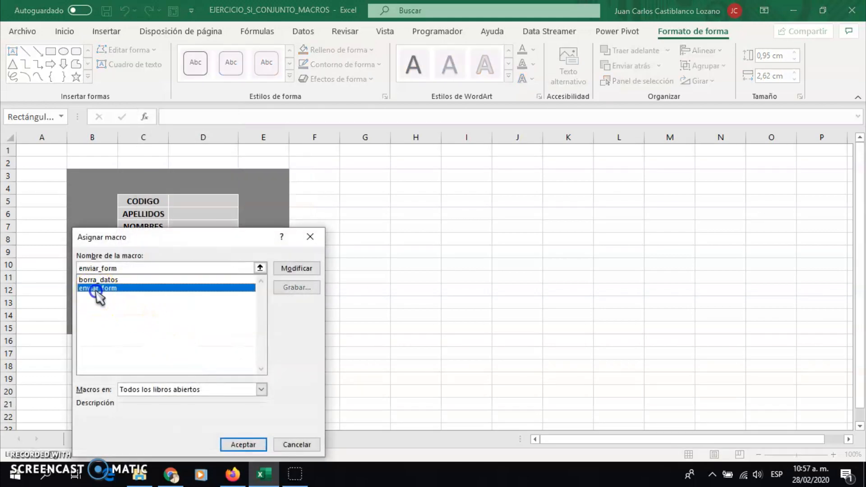
click(236, 445)
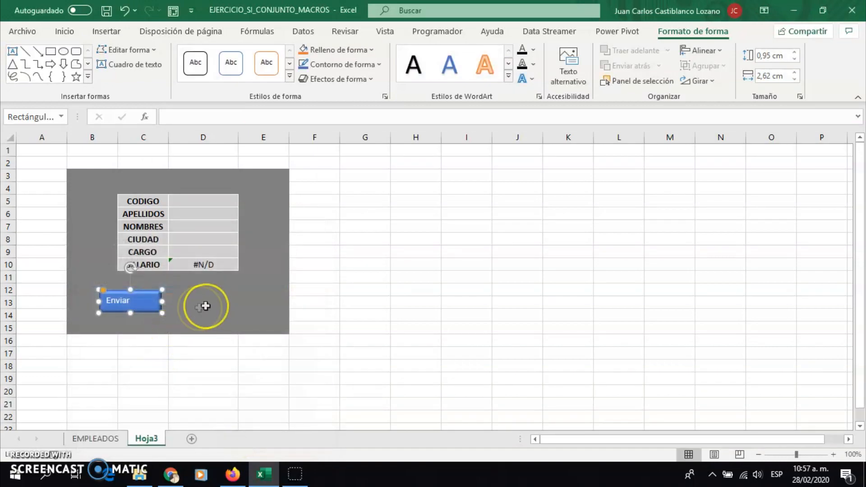
click(229, 364)
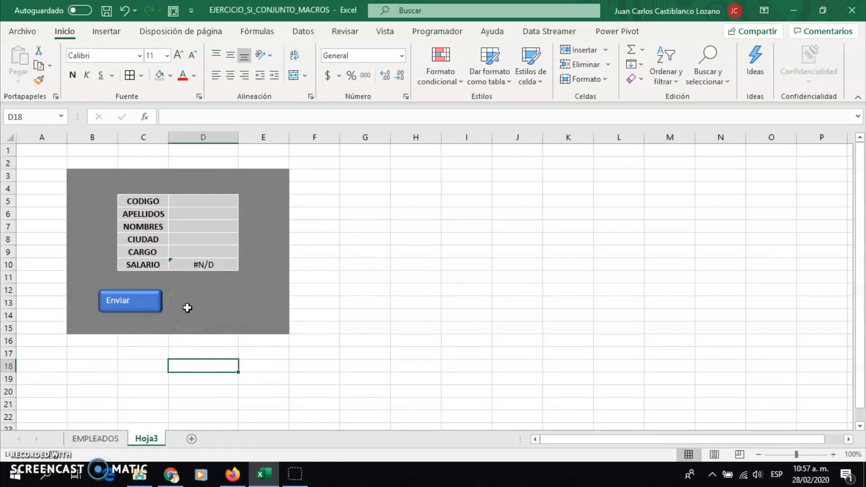
- Insert a form-control button in the gray area around D12:D13, beside Enviar, and assign it the borra_datos macro
click(435, 33)
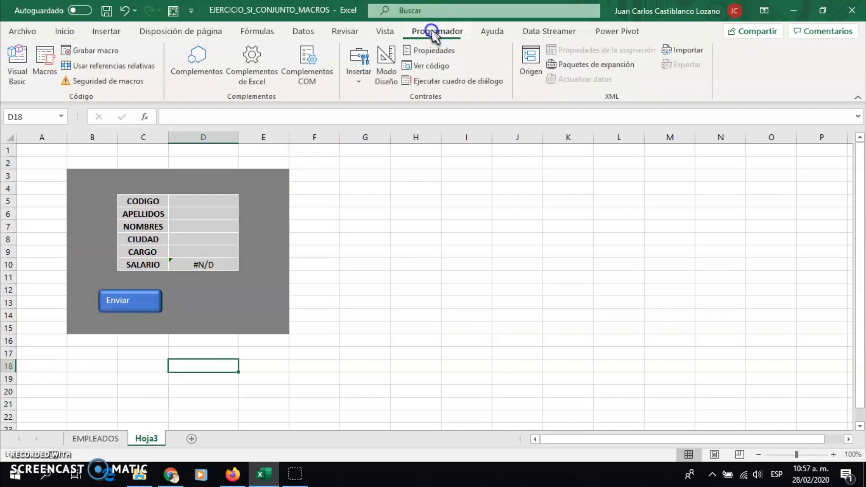
click(363, 88)
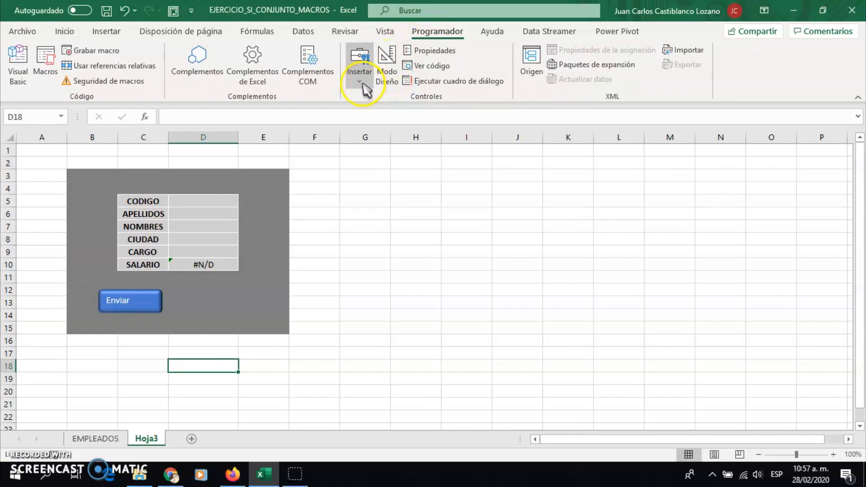
click(360, 83)
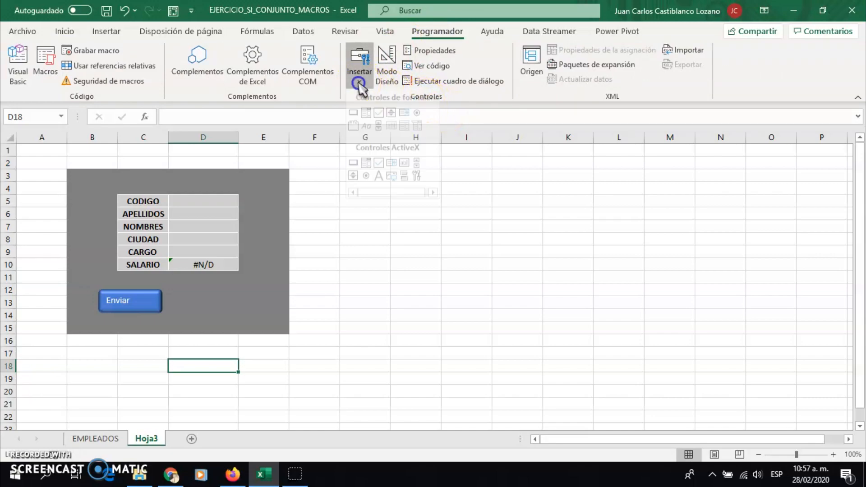
click(355, 115)
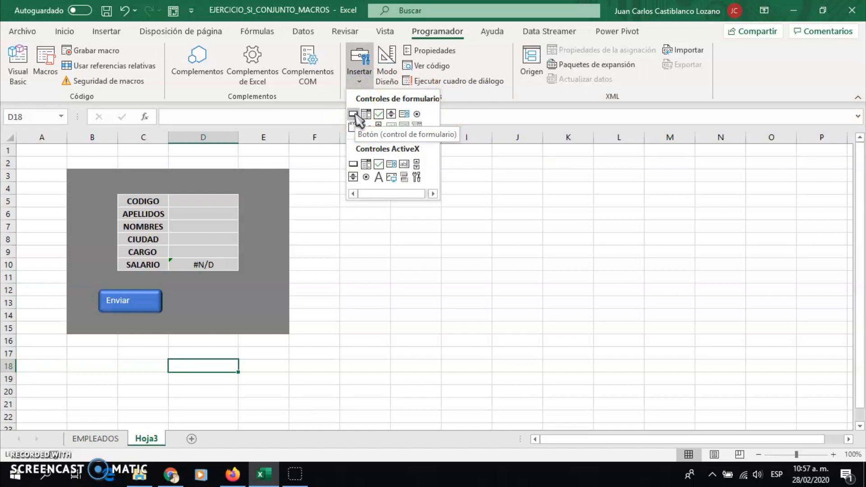
click(355, 116)
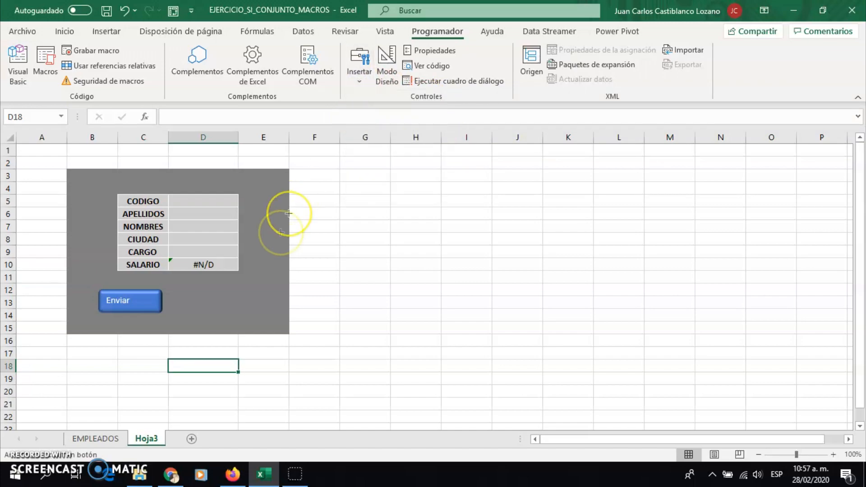
click(193, 293)
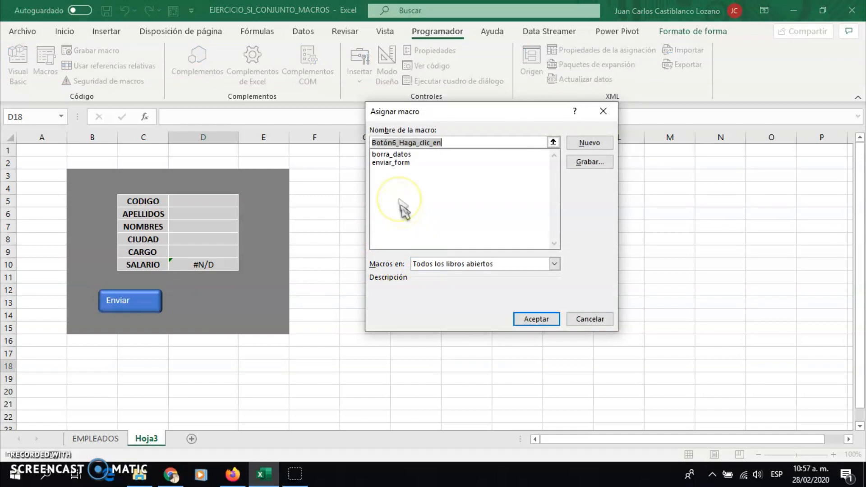
click(390, 156)
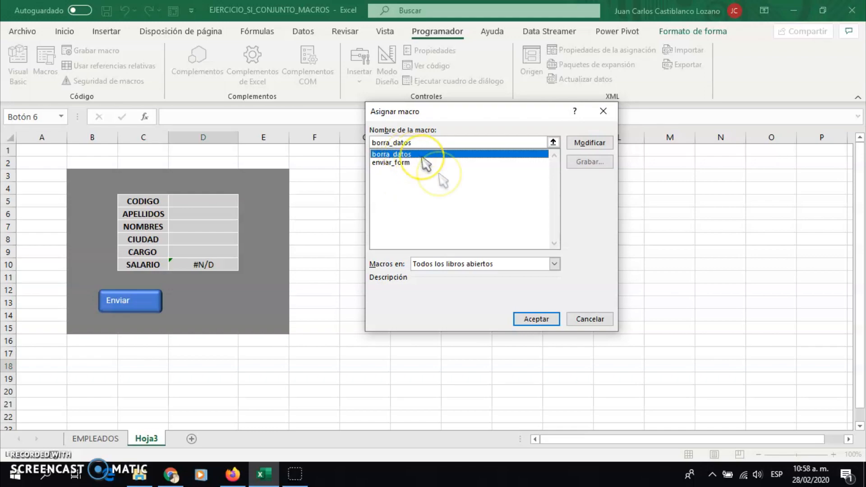
click(533, 316)
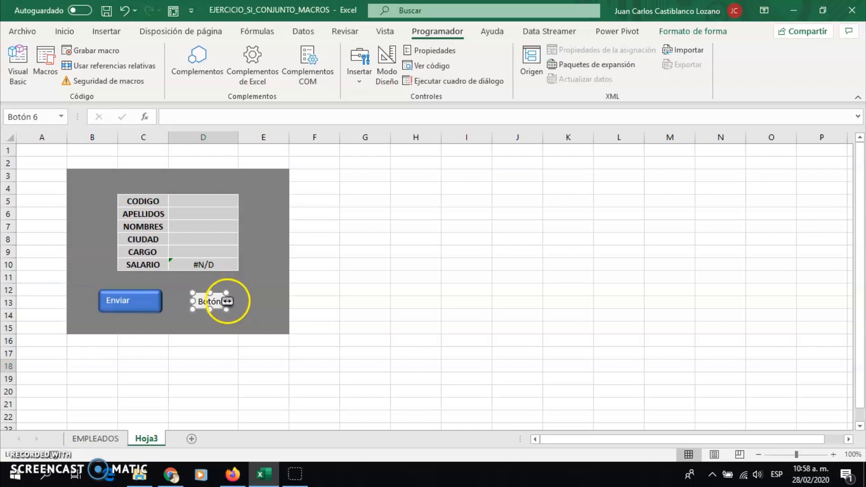
- Widen the new form button slightly to the right, label it Borrar, and deselect it
drag(227, 302, 240, 298)
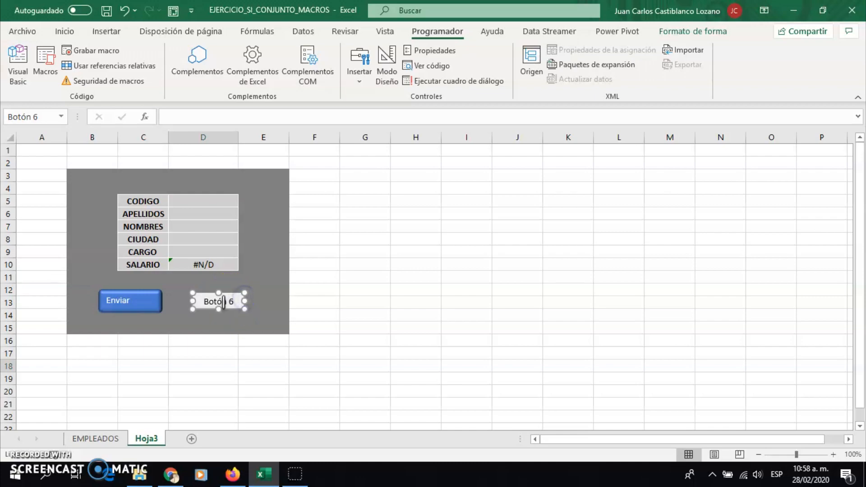
click(230, 302)
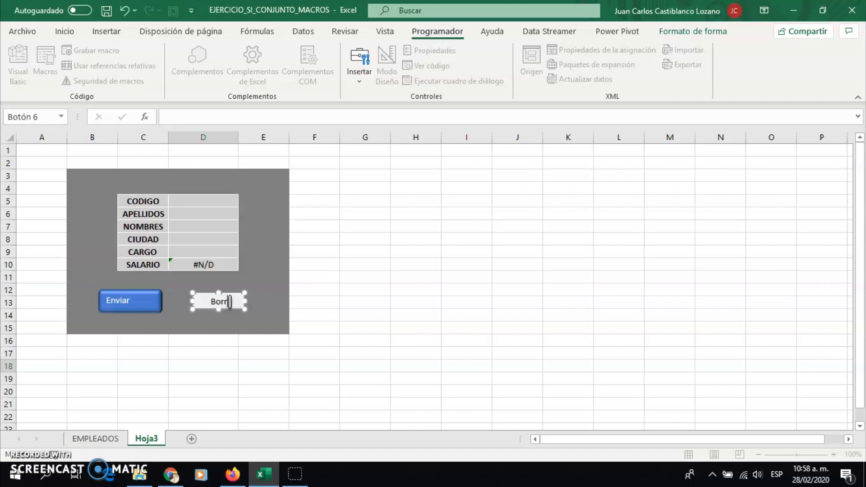
click(267, 276)
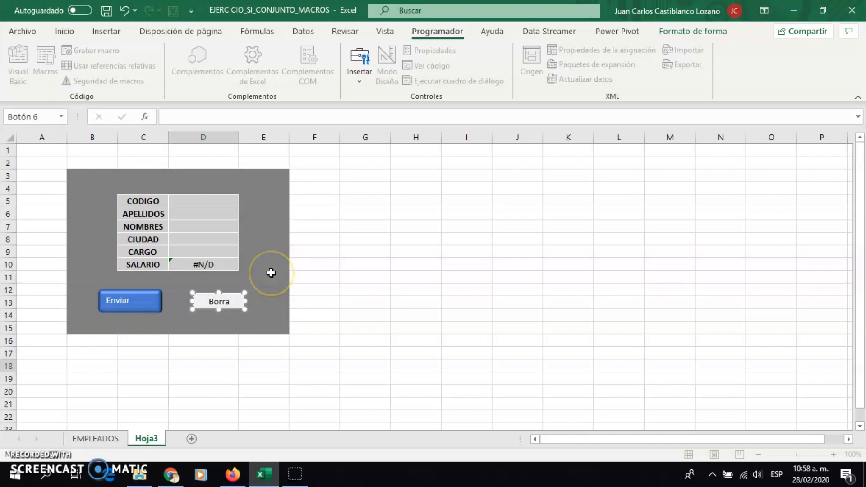
text(r)
click(271, 273)
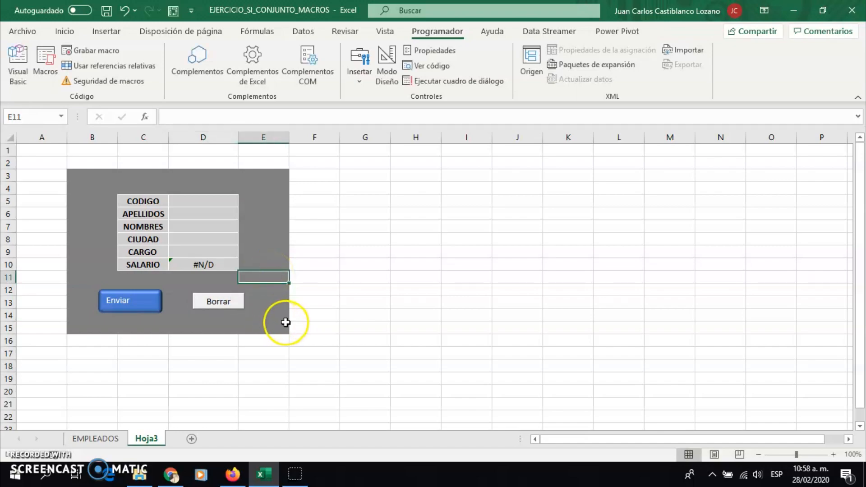
- Check the last code used on EMPLEADOS, and enter CODIGO 7 plus the employee's surname and first name in the Hoja3 form
click(186, 200)
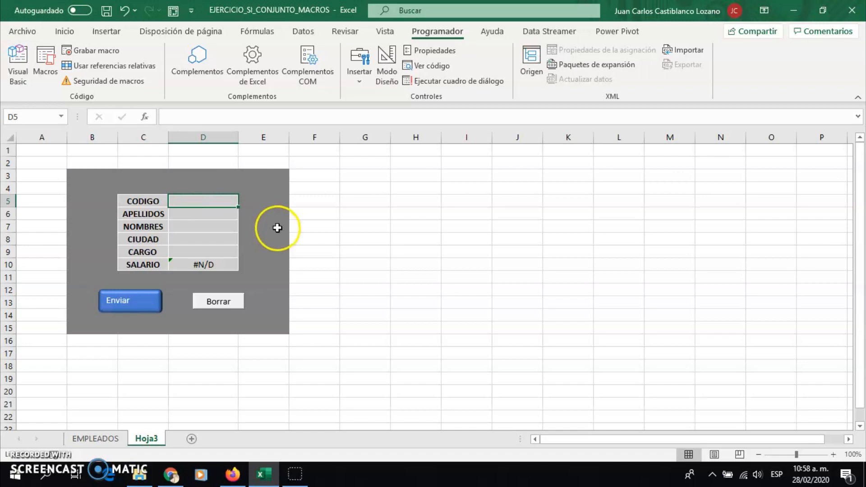
click(96, 437)
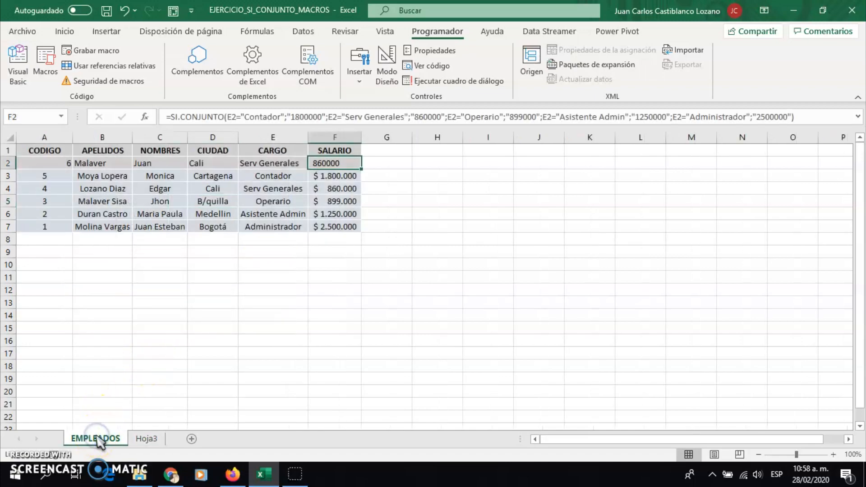
click(137, 439)
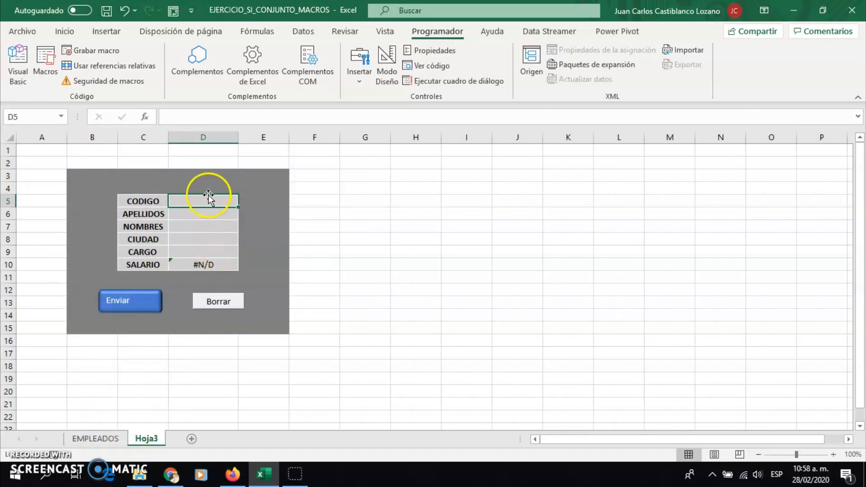
text(7)
key(Return)
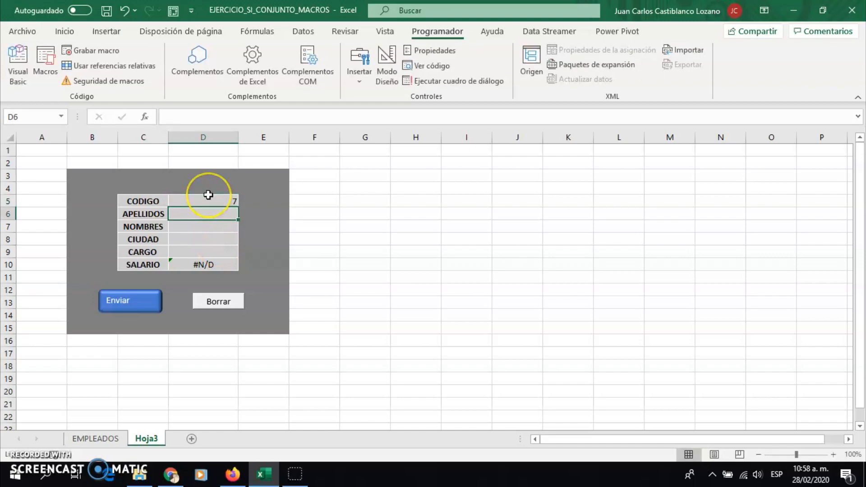
text(Marin)
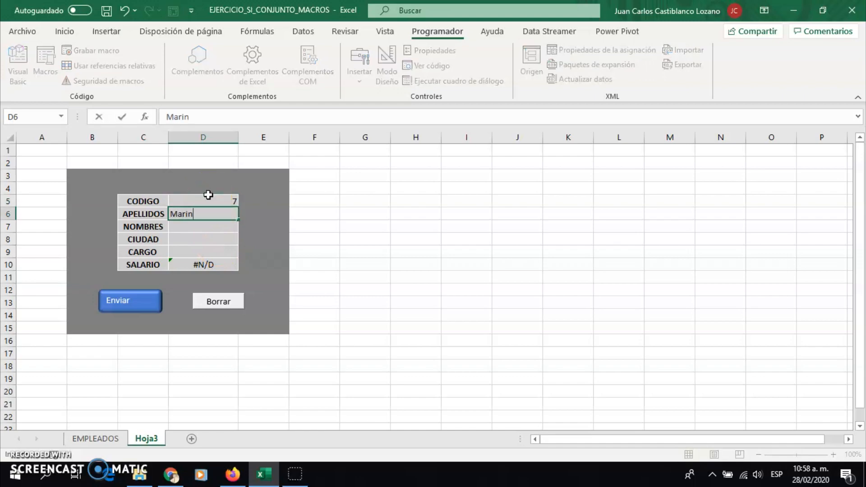
key(Return)
text(Jhon)
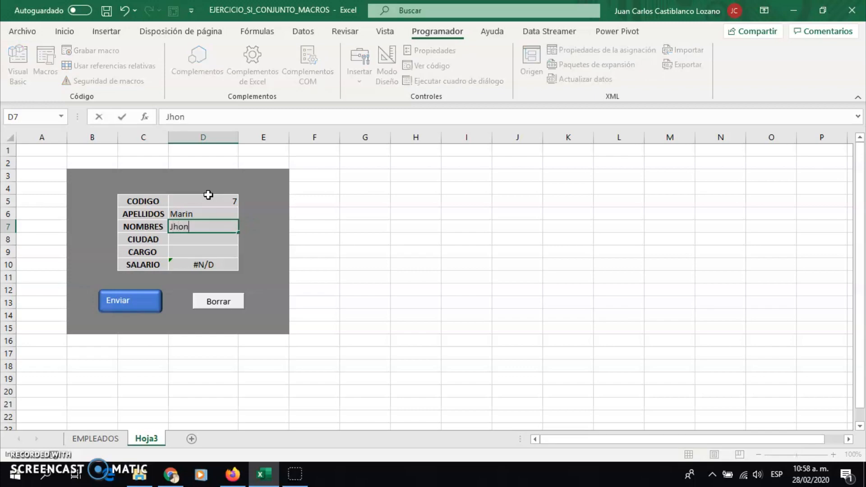
key(Return)
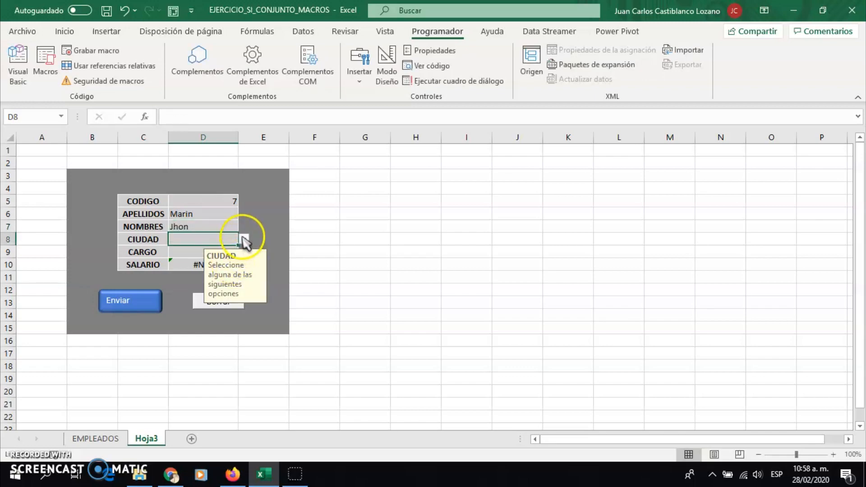
- Set CIUDAD to Cali and CARGO to Operario in the form, and select the SALARIO cell D10
click(241, 238)
click(183, 257)
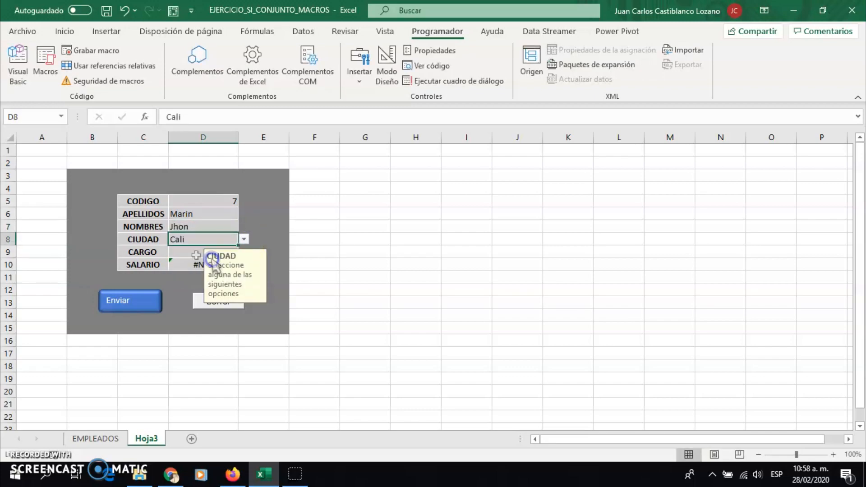
click(182, 254)
click(244, 252)
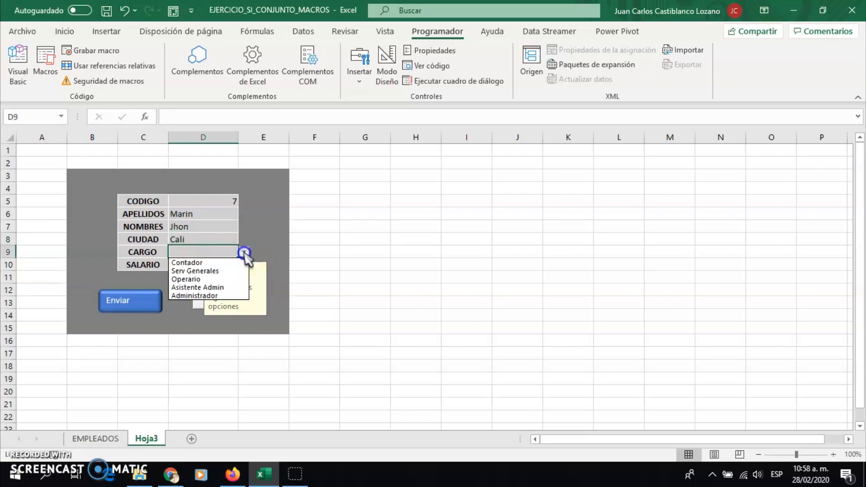
click(206, 279)
click(277, 251)
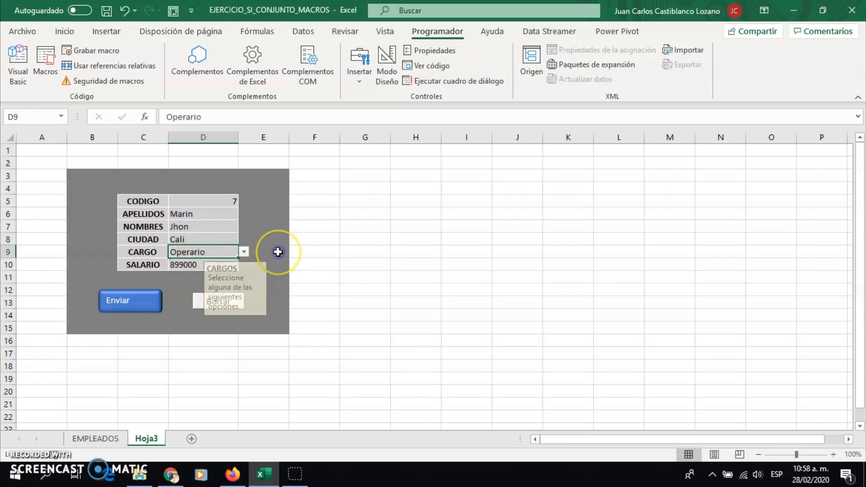
click(214, 267)
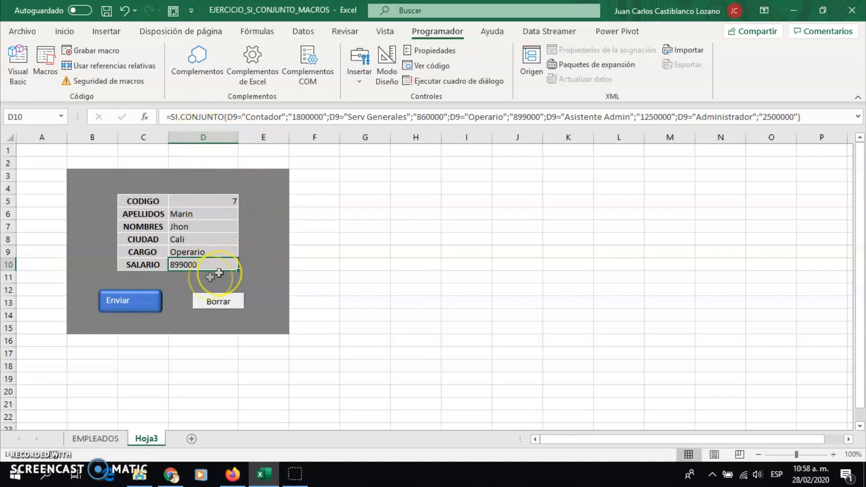
- Send the completed form to EMPLEADOS using Enviar, and clear the Hoja3 entries using Borrar
click(132, 308)
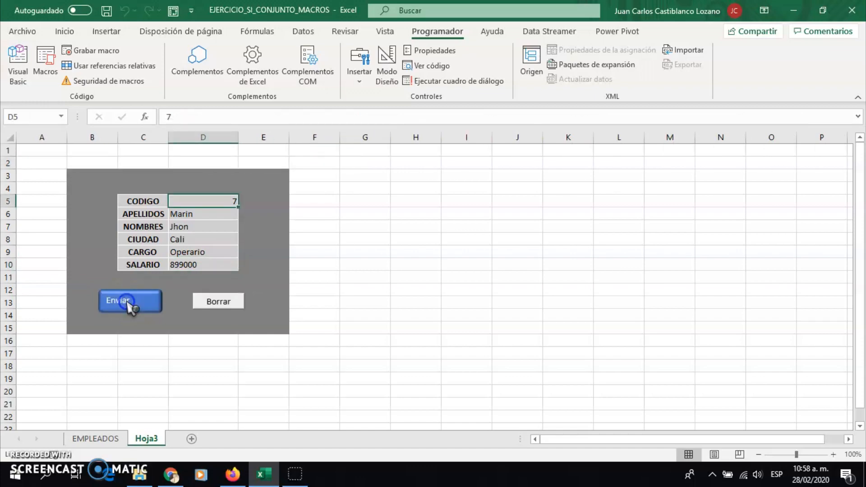
click(103, 437)
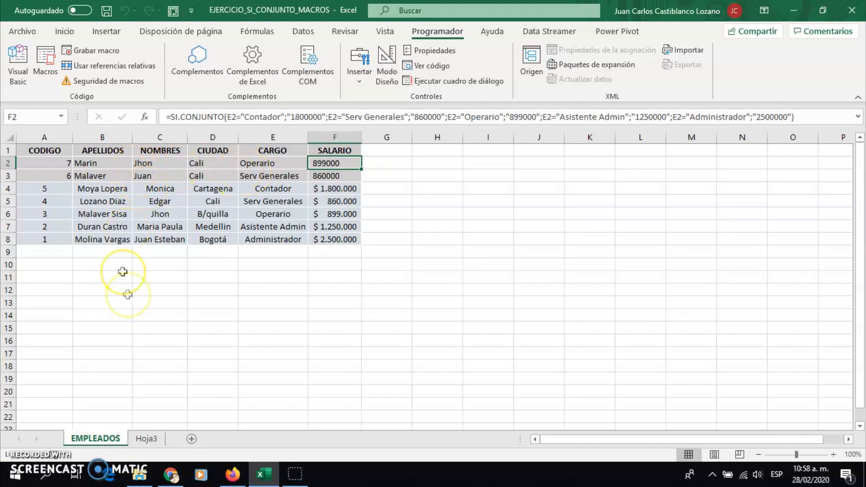
click(146, 438)
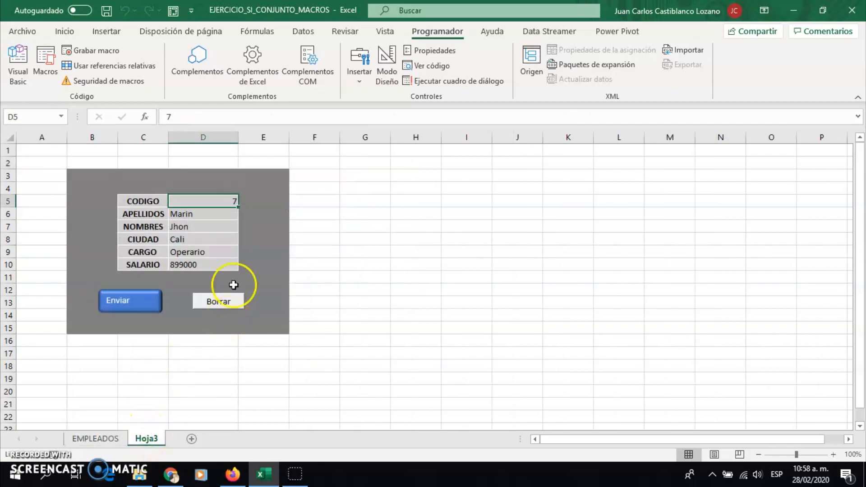
click(218, 302)
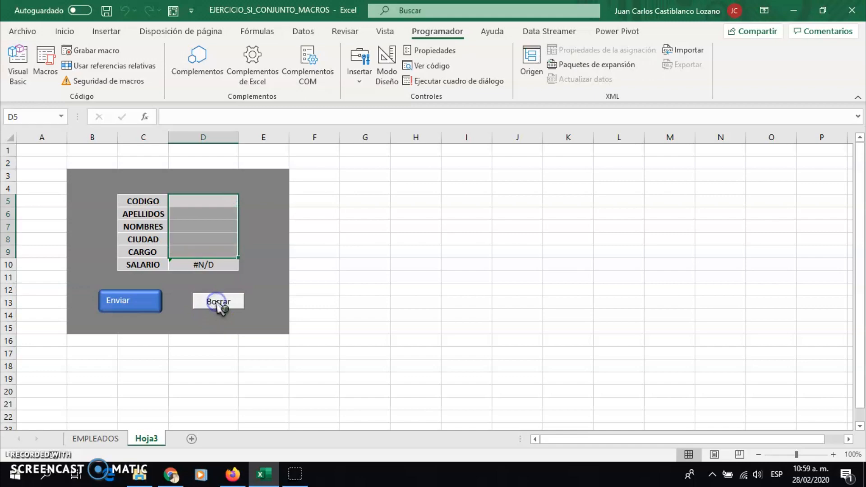
- Enter CODIGO 8 and the employee's surname and first name in the Hoja3 form
click(252, 251)
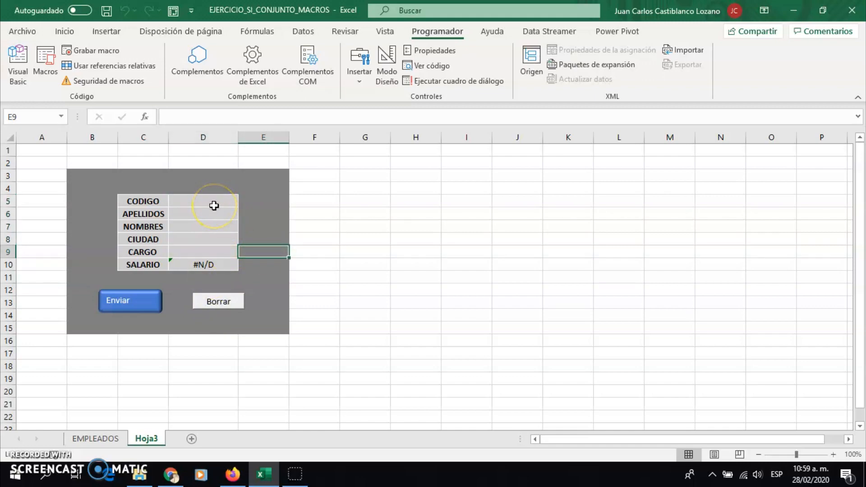
click(199, 201)
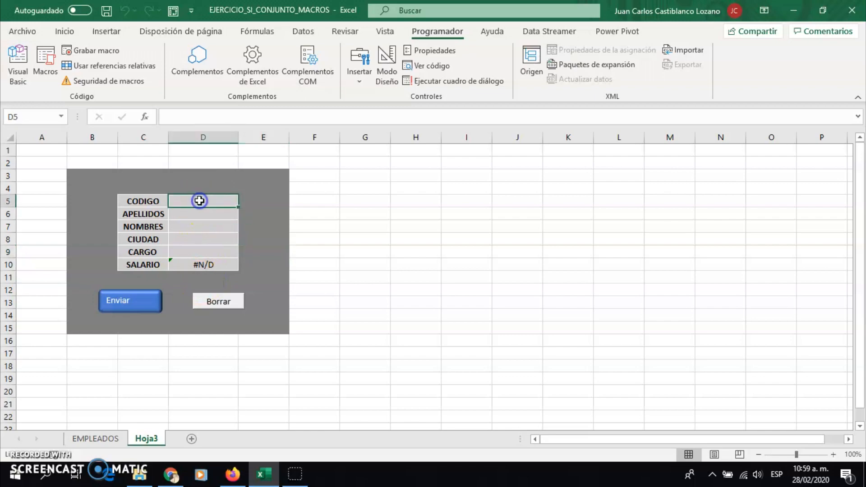
text(8)
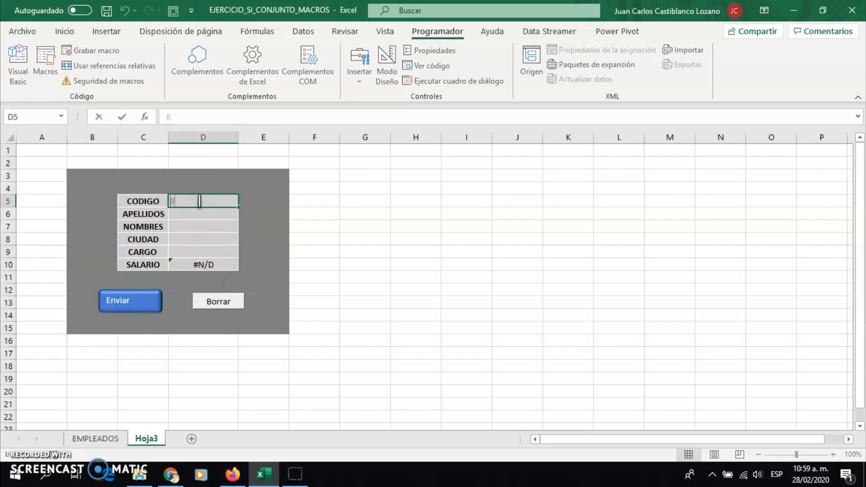
key(Return)
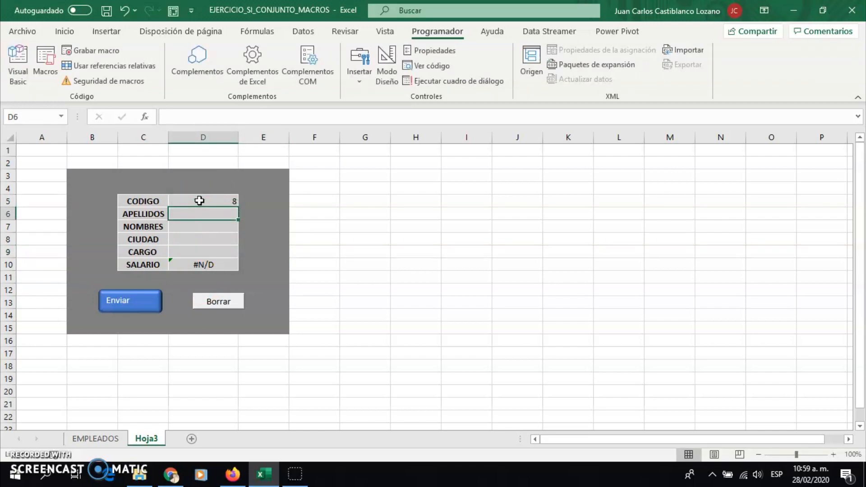
text(Merlano)
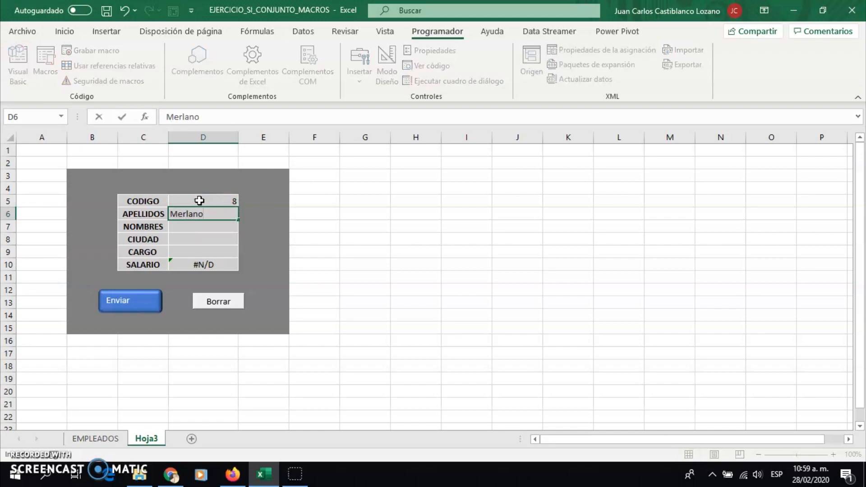
key(Return)
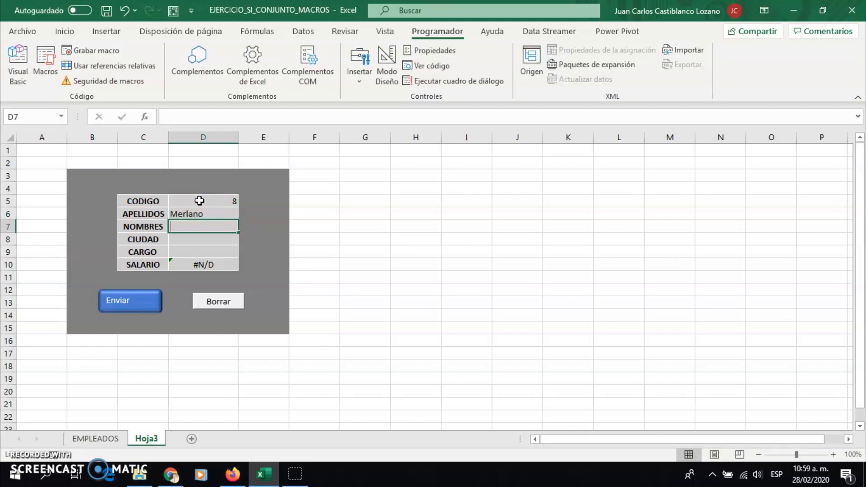
text(Sara)
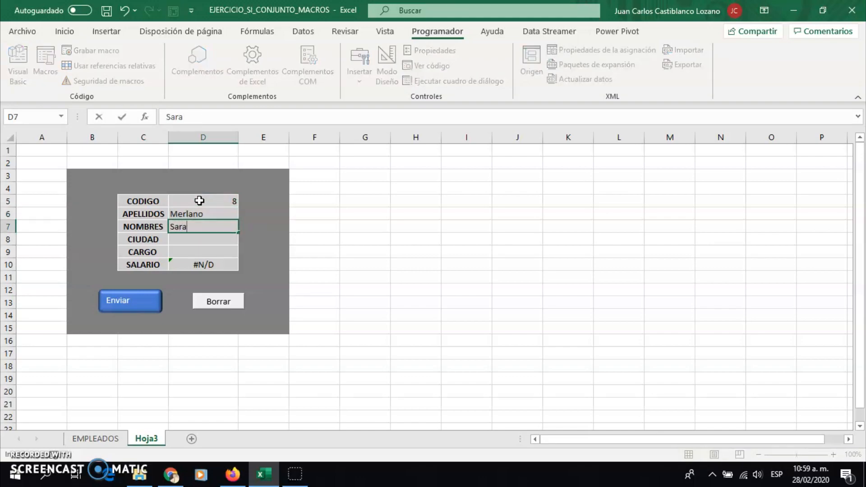
- Set CIUDAD to Bogotá and CARGO to Asistente Admin in the form, and leave the entry cells
click(205, 239)
click(243, 239)
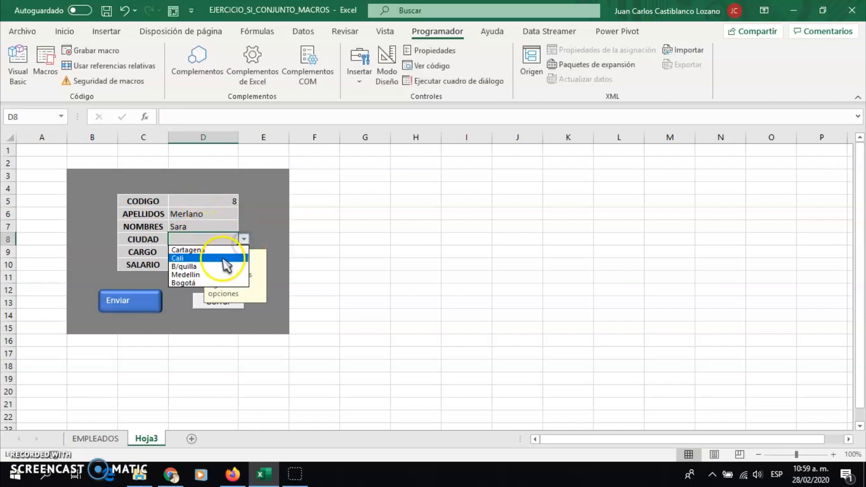
click(215, 283)
click(190, 256)
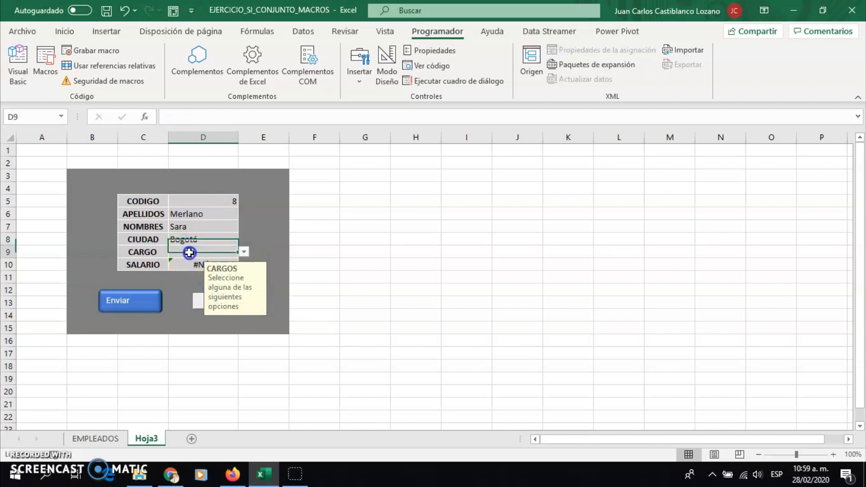
click(244, 252)
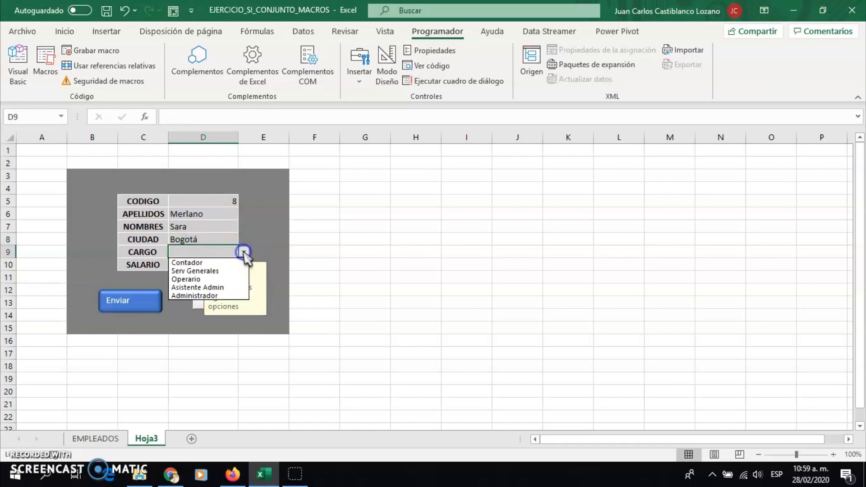
click(215, 287)
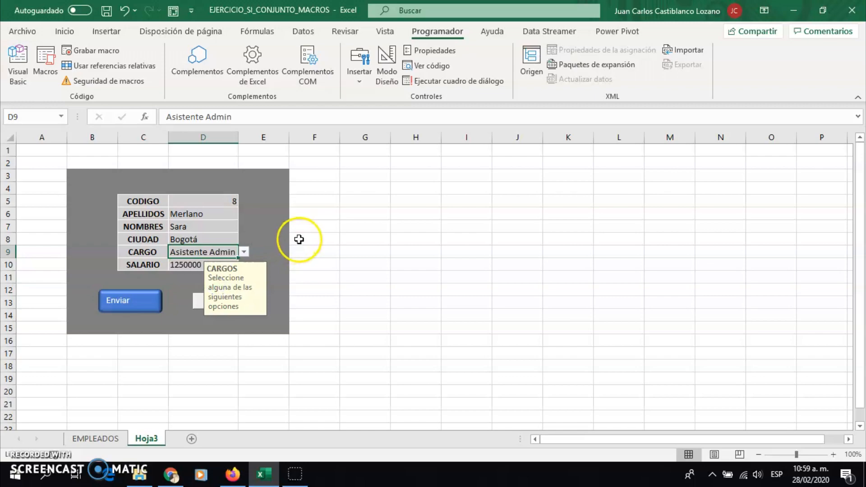
click(286, 238)
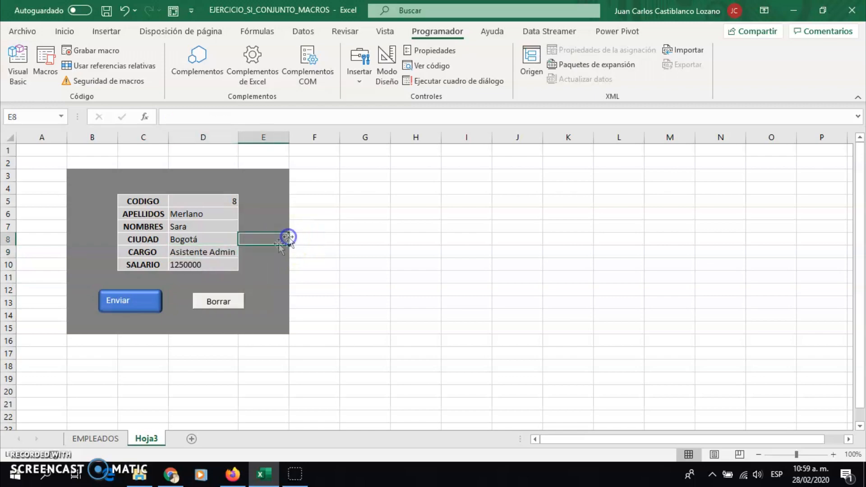
- Send the completed form using Enviar, and check the new record in row 2 of EMPLEADOS
click(137, 304)
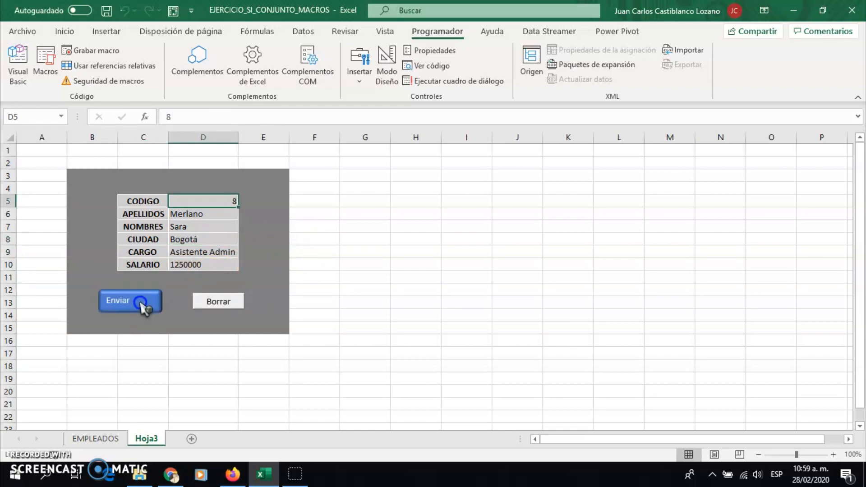
click(100, 440)
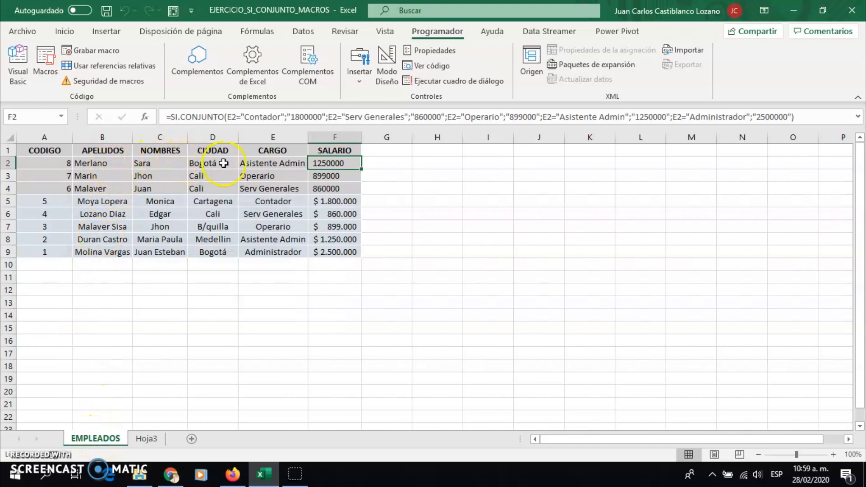
click(257, 164)
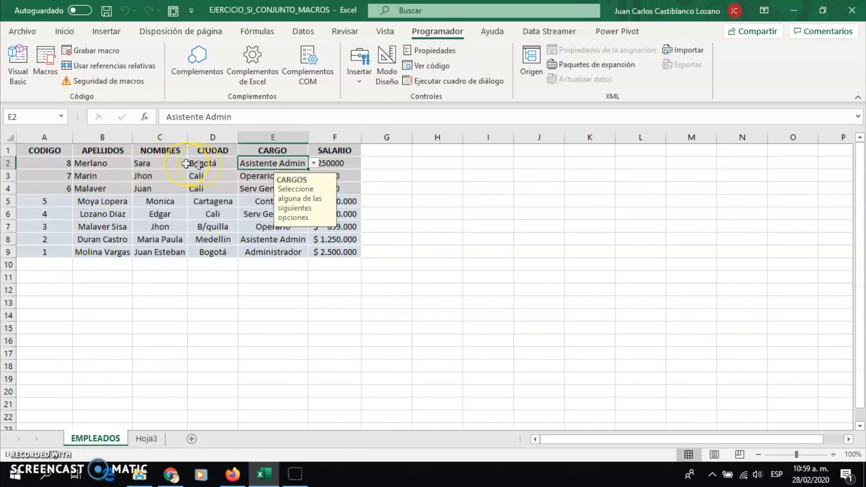
- Return to Hoja3 and clear the form entries using Borrar
click(146, 440)
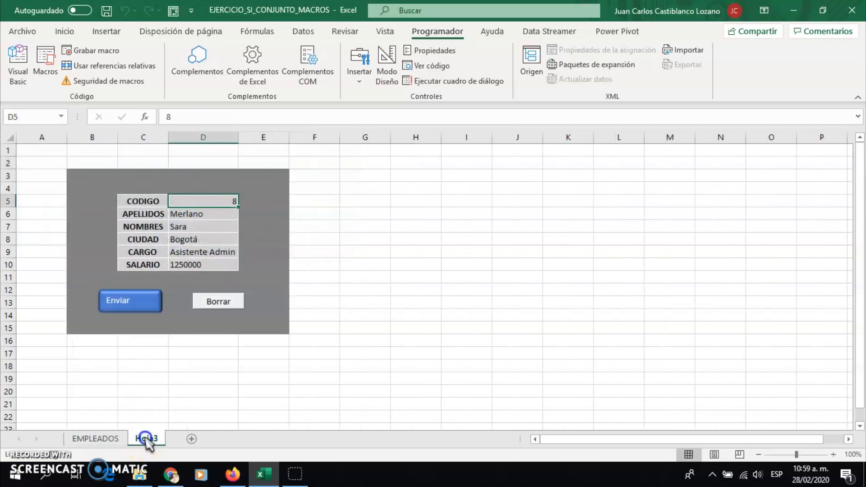
click(220, 303)
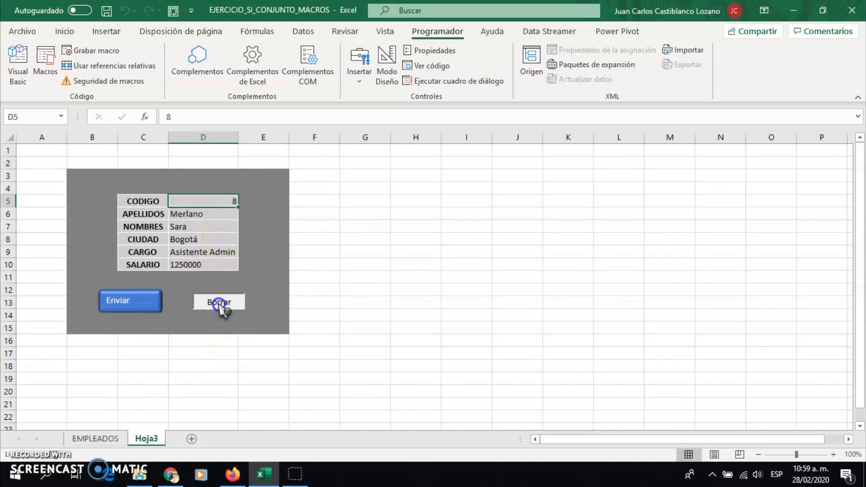
click(258, 249)
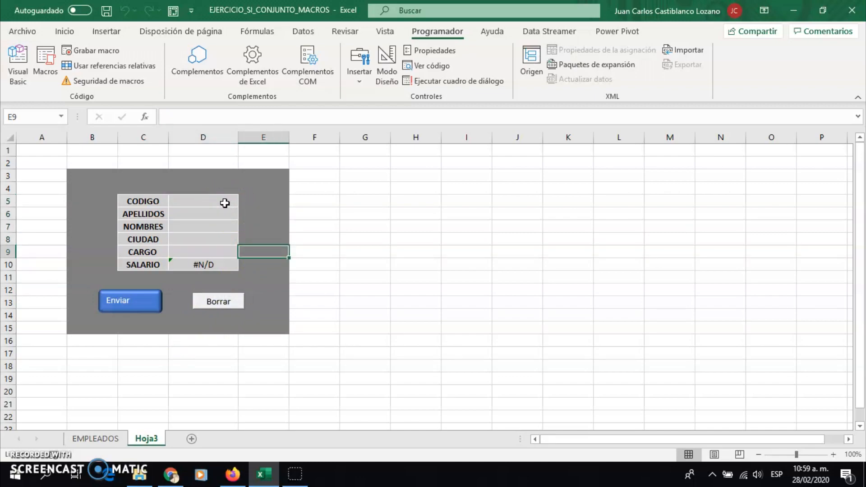
click(255, 215)
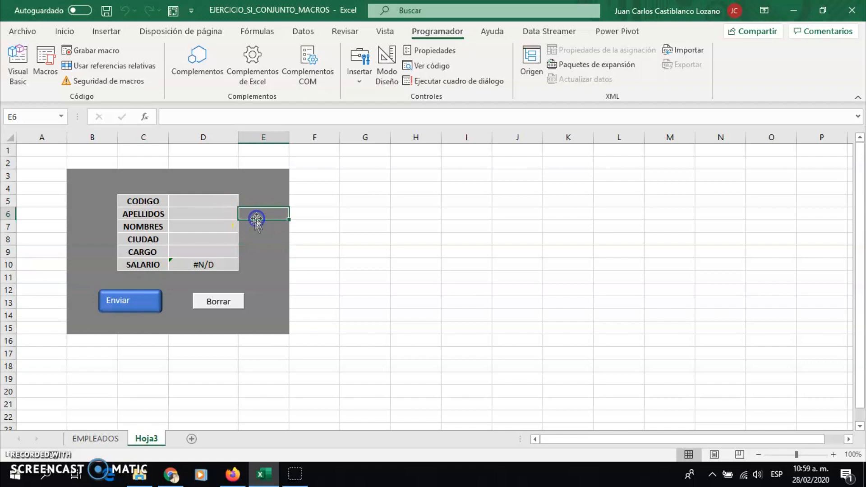
click(266, 277)
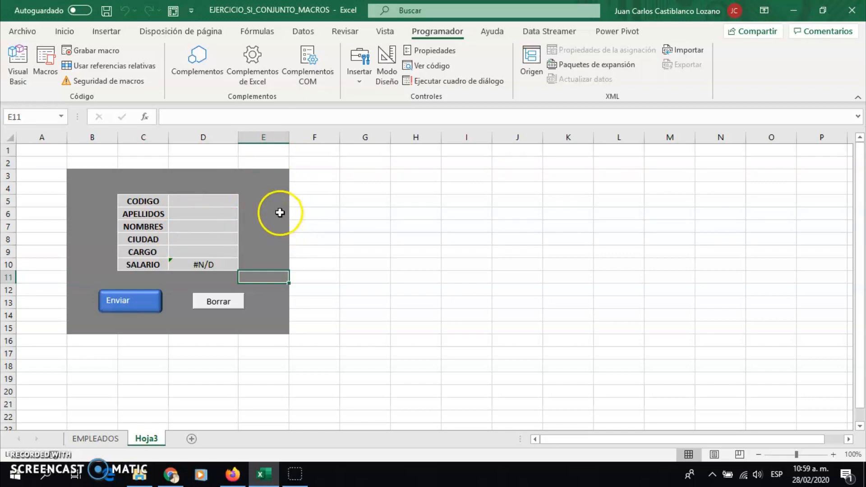
click(263, 204)
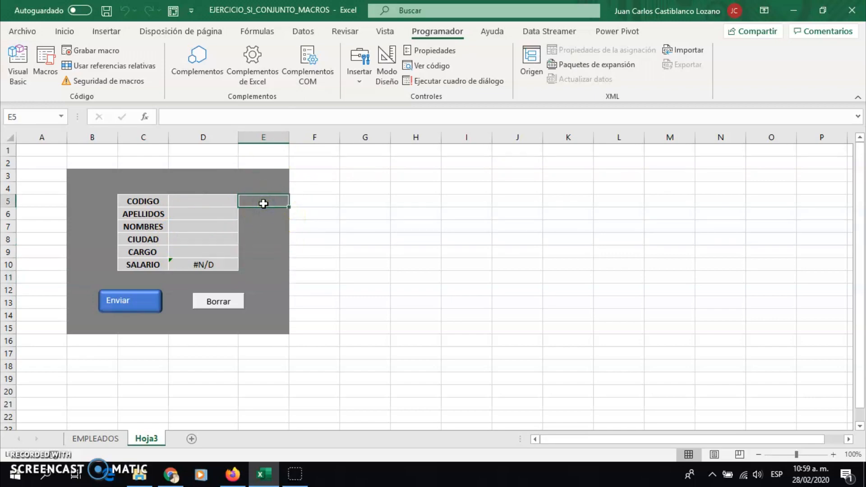
key(Left)
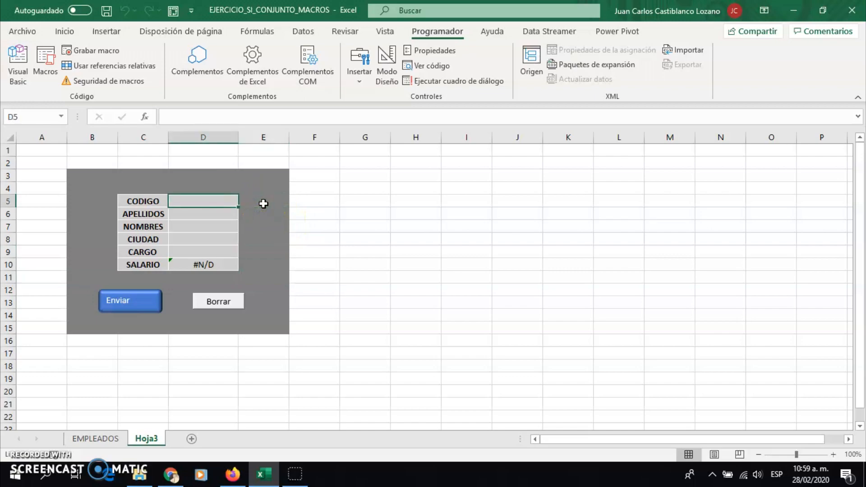
key(Down)
key(Down)
key(Down)
key(Down)
key(Up)
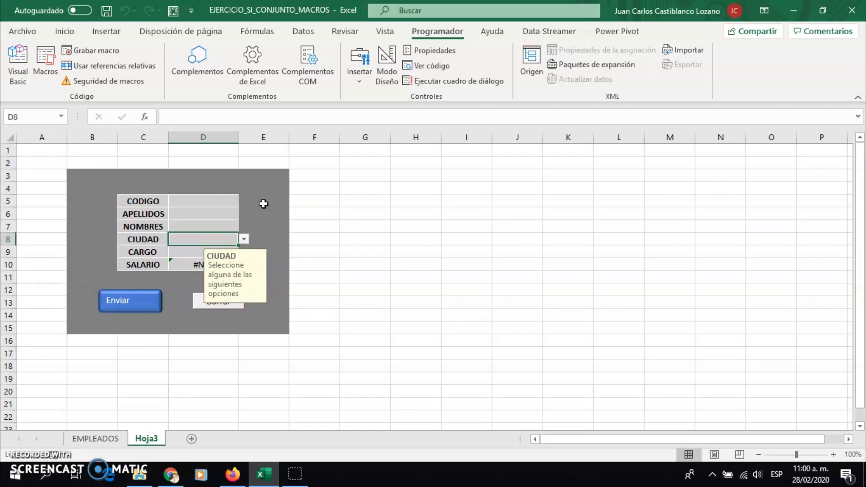
click(233, 200)
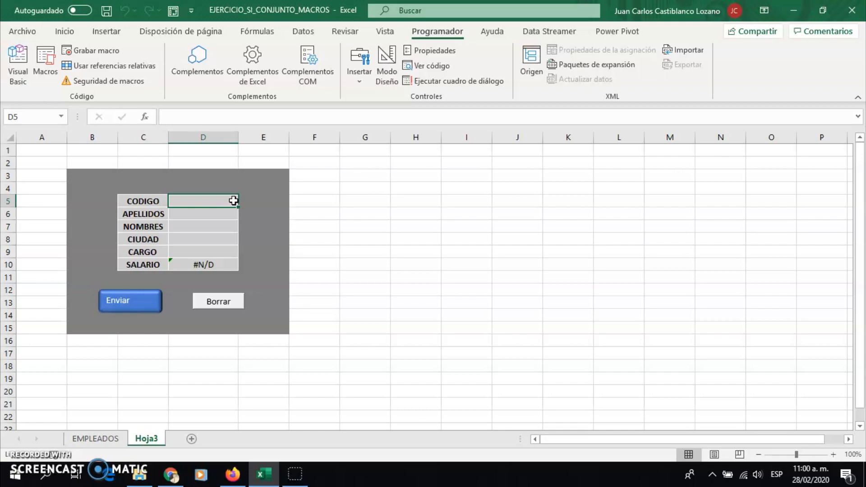
click(221, 239)
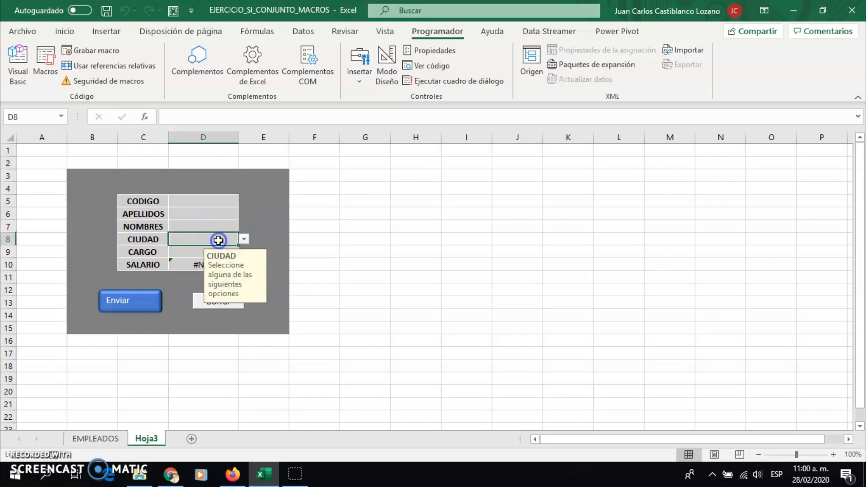